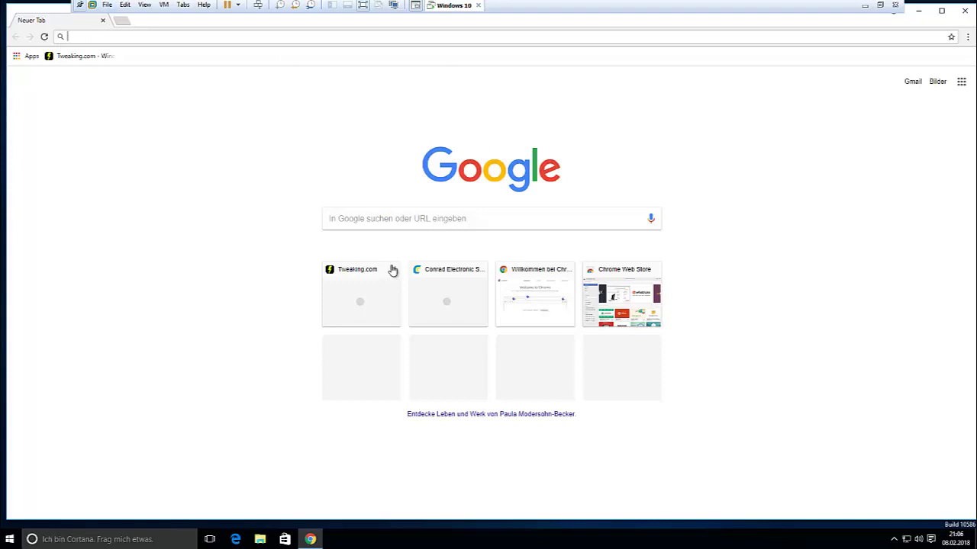
- Search Google for "careueyes" and open the official care-eyes.com website
{"action": "left_click", "coordinate": [368, 220]}
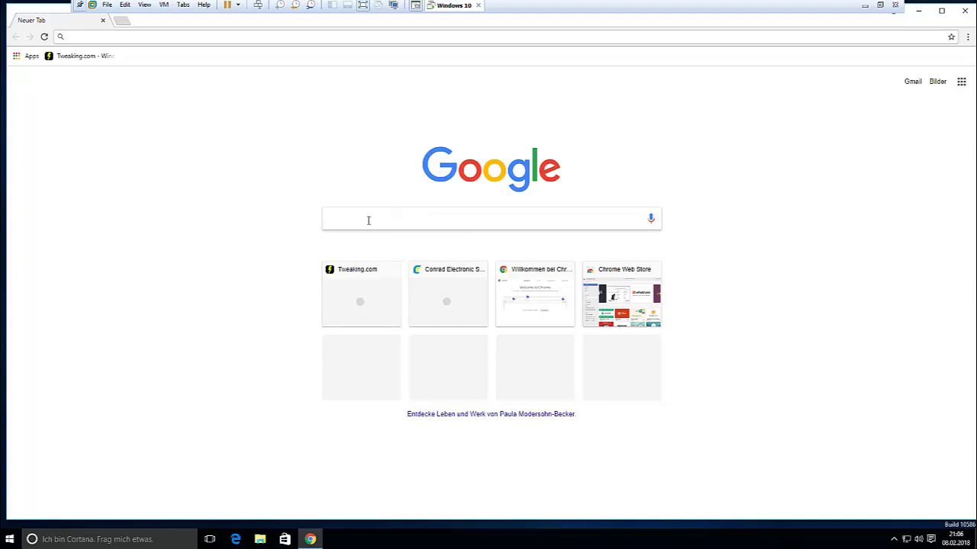
{"action": "type", "text": "careuey"}
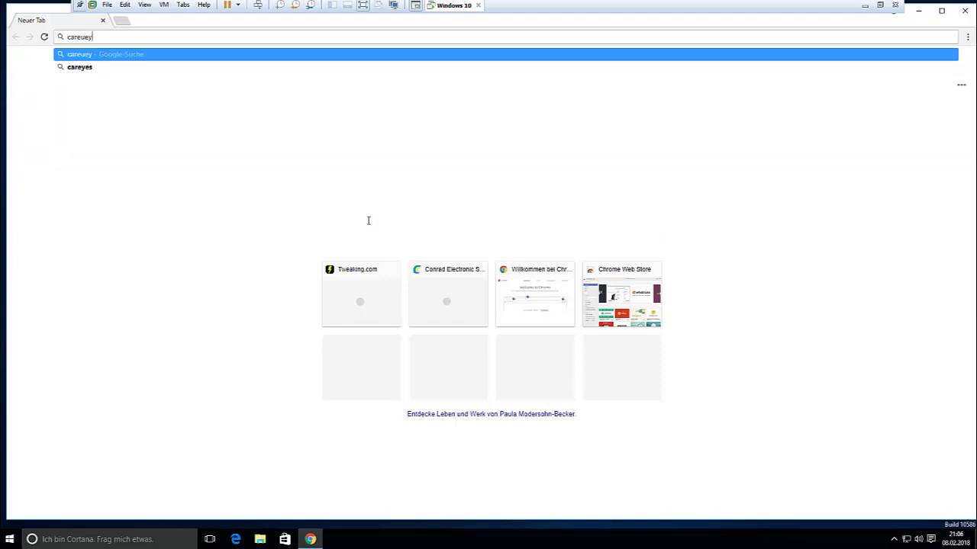
{"action": "type", "text": "es"}
{"action": "key", "text": "Return"}
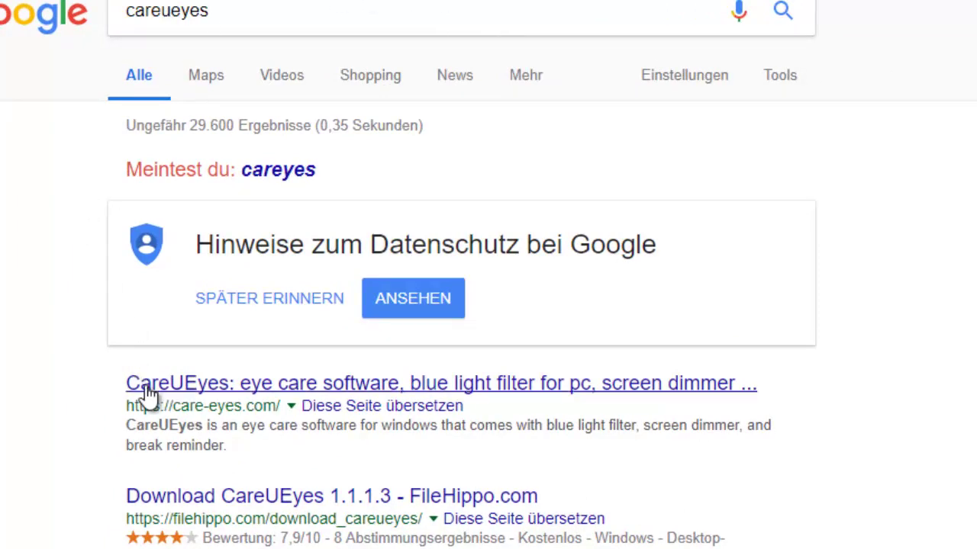
{"action": "left_click_drag", "start_coordinate": [126, 408], "coordinate": [293, 419]}
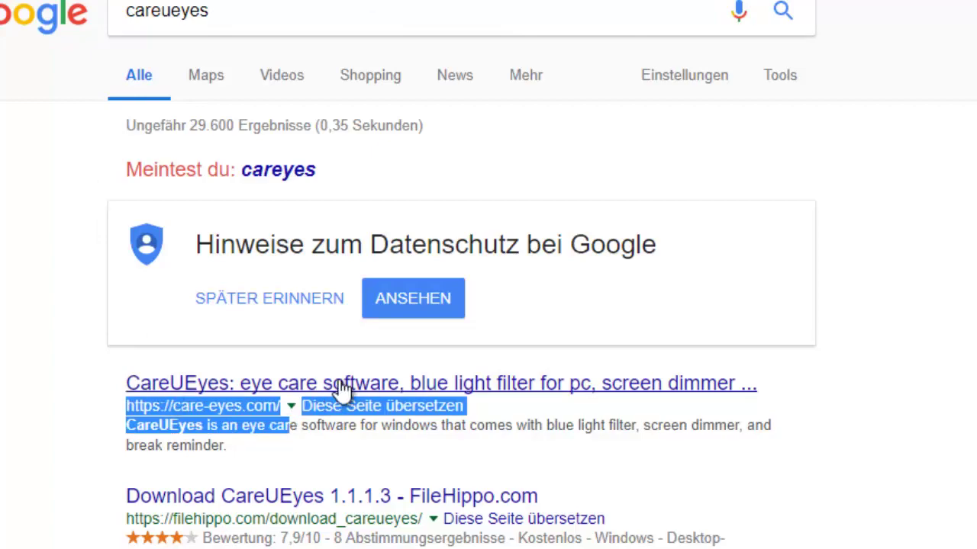
{"action": "left_click", "coordinate": [247, 387]}
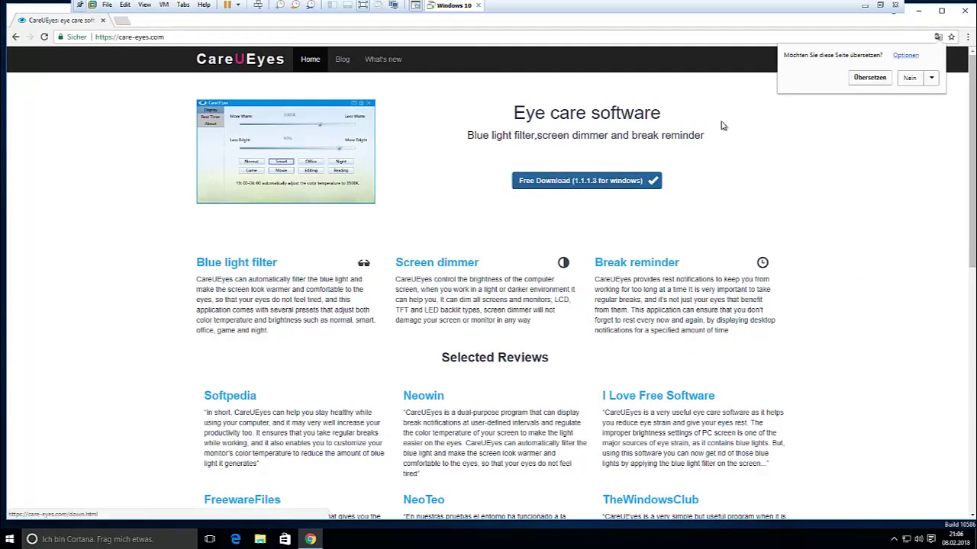
- Decline the page translation, download CareUEyes 1.1.1.3 for Windows, allow its installer to make changes, and close the browser
{"action": "left_click", "coordinate": [909, 78]}
{"action": "left_click", "coordinate": [614, 181]}
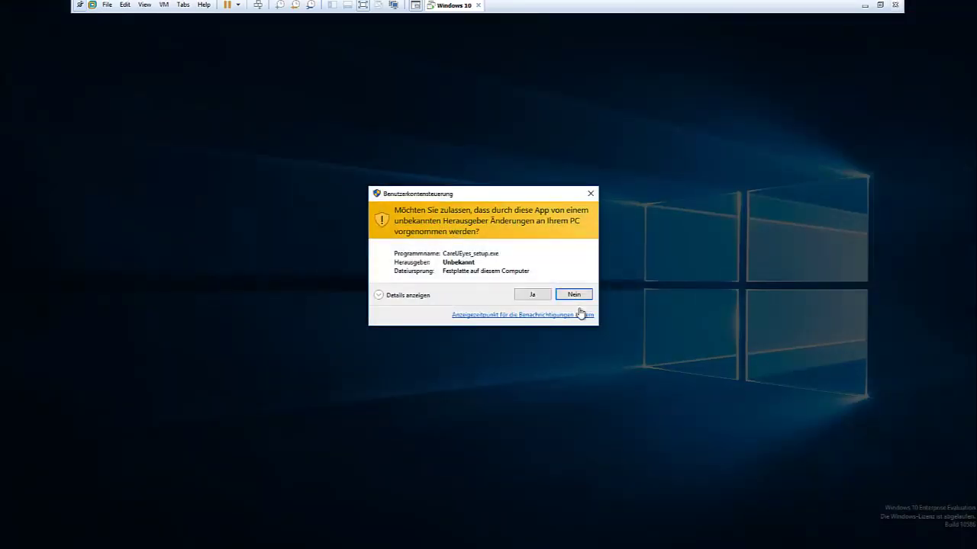
{"action": "left_click", "coordinate": [543, 295]}
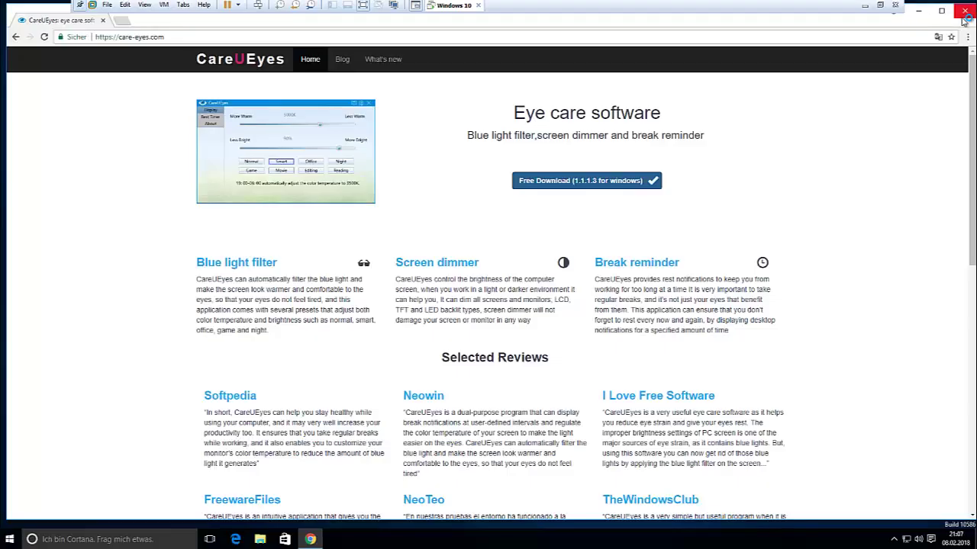
{"action": "left_click", "coordinate": [965, 11]}
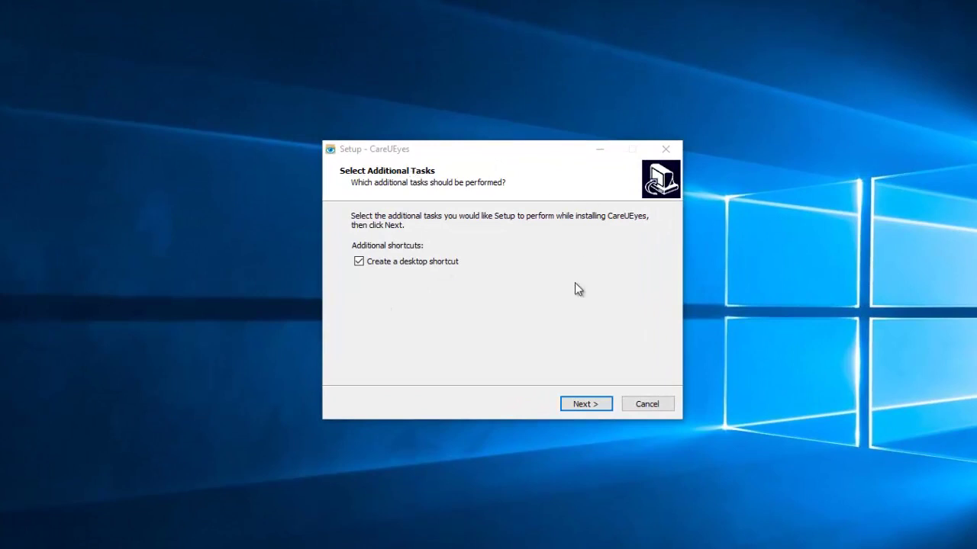
- Install CareUEyes with a desktop shortcut and finish the setup with the program set to launch
{"action": "left_click", "coordinate": [596, 405]}
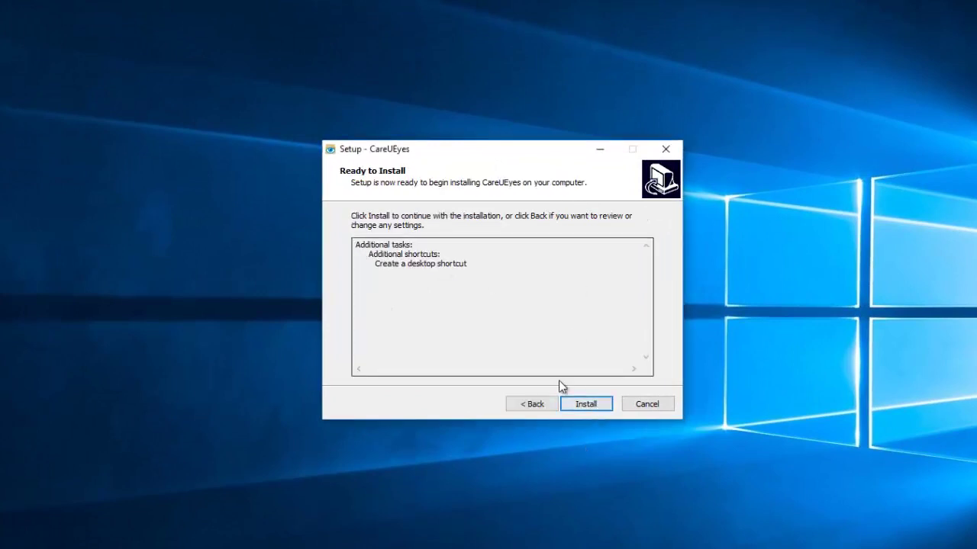
{"action": "left_click", "coordinate": [587, 405]}
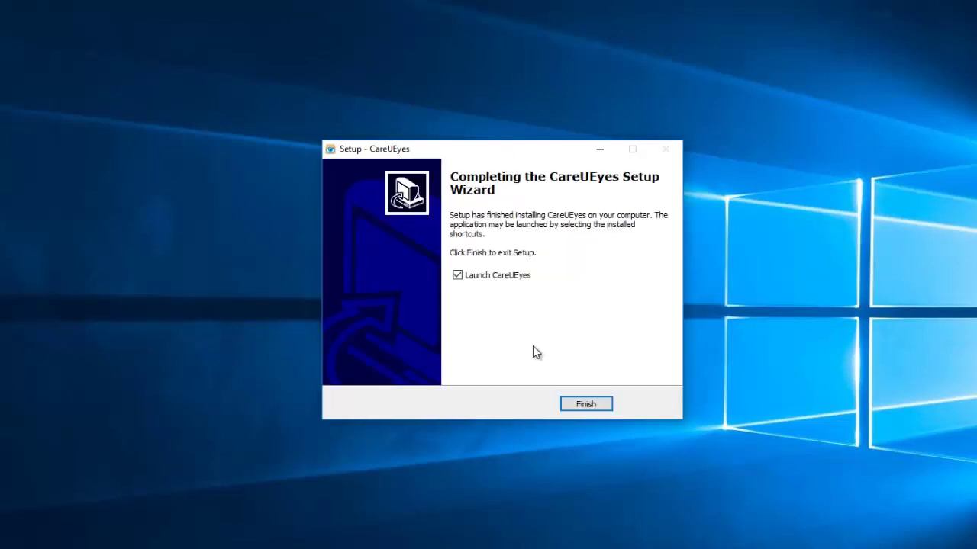
{"action": "left_click", "coordinate": [586, 404]}
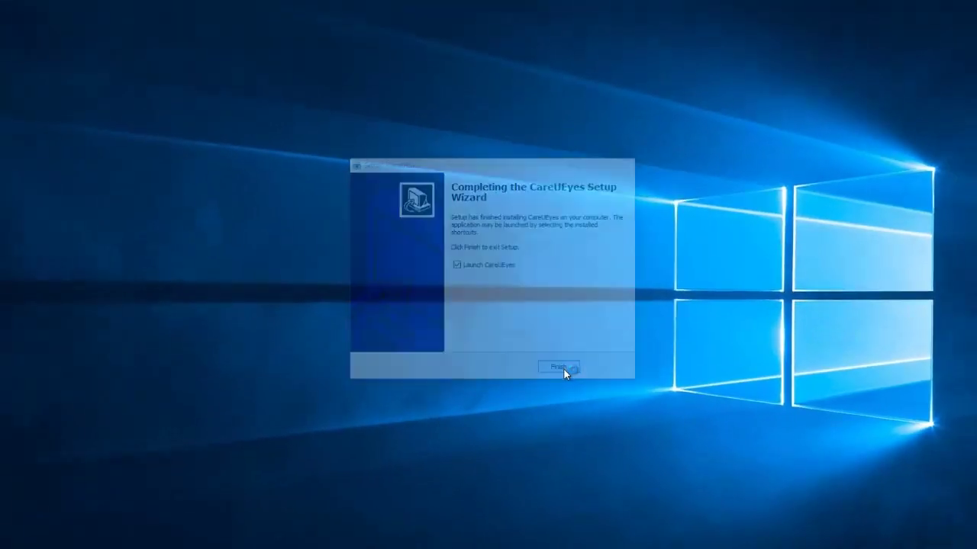
- Reposition the CareUEyes desktop shortcut and program window, and decline the request to restart the computer
{"action": "left_click_drag", "start_coordinate": [30, 71], "coordinate": [187, 132]}
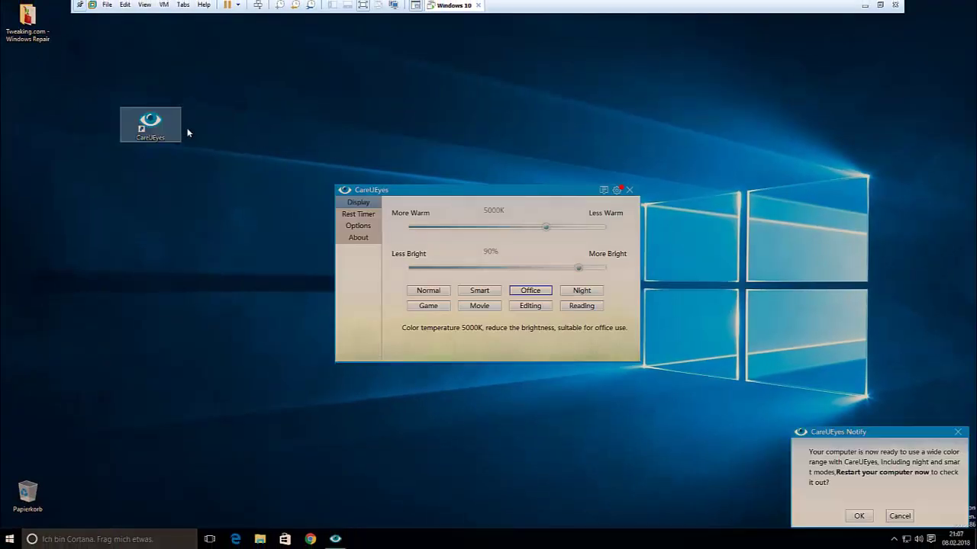
{"action": "left_click_drag", "start_coordinate": [518, 199], "coordinate": [511, 121]}
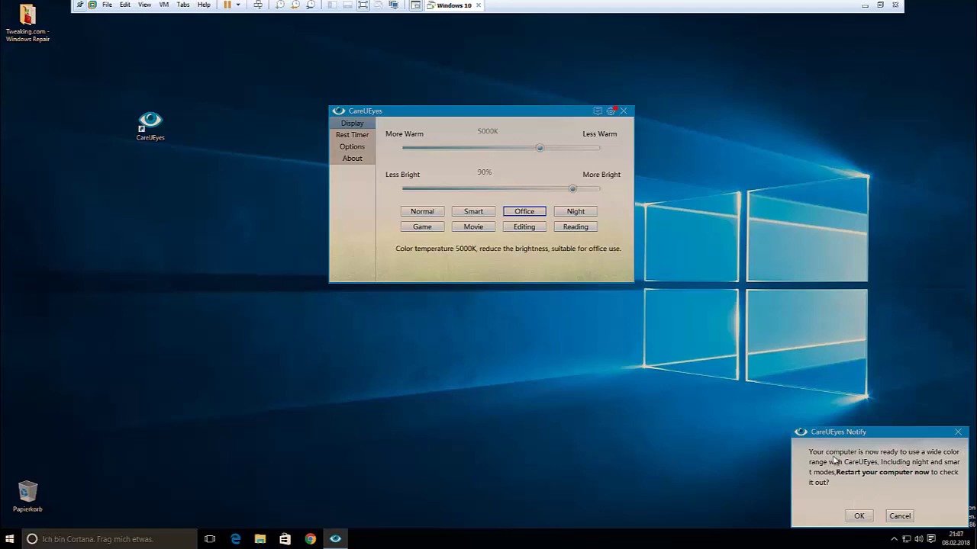
{"action": "left_click", "coordinate": [900, 516]}
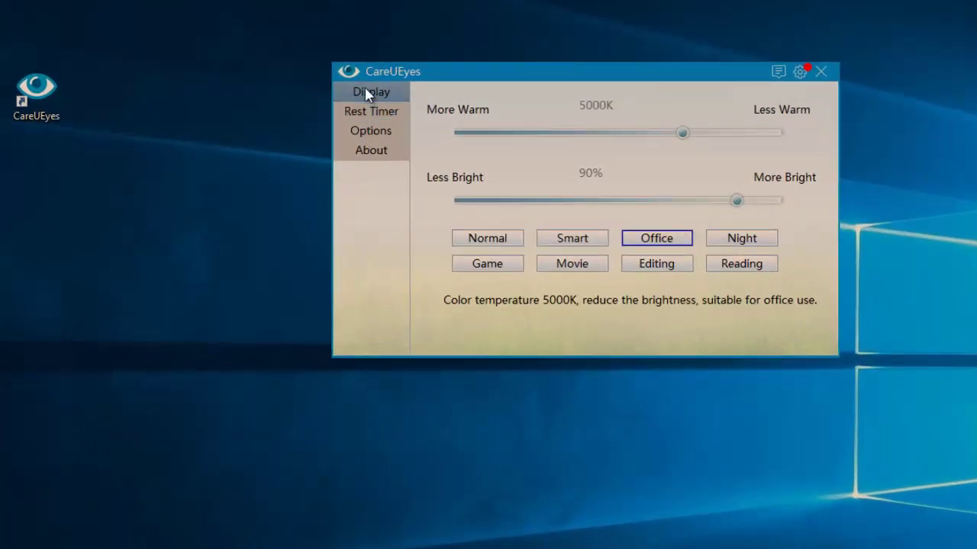
- Look through the Rest Timer, Options and About sections of CareUEyes and return to the Display settings
{"action": "left_click", "coordinate": [368, 114]}
{"action": "left_click", "coordinate": [372, 131]}
{"action": "left_click", "coordinate": [372, 150]}
{"action": "left_click", "coordinate": [374, 130]}
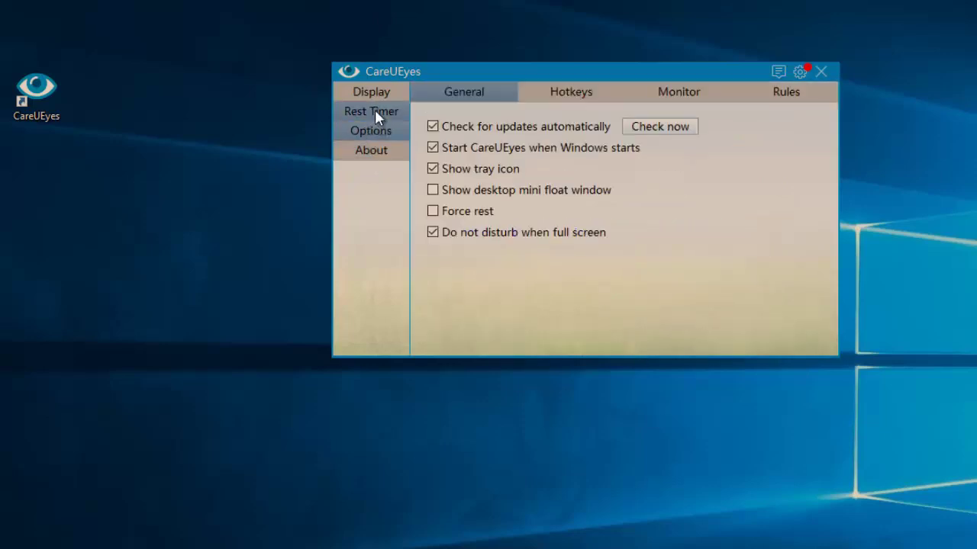
{"action": "left_click", "coordinate": [389, 92]}
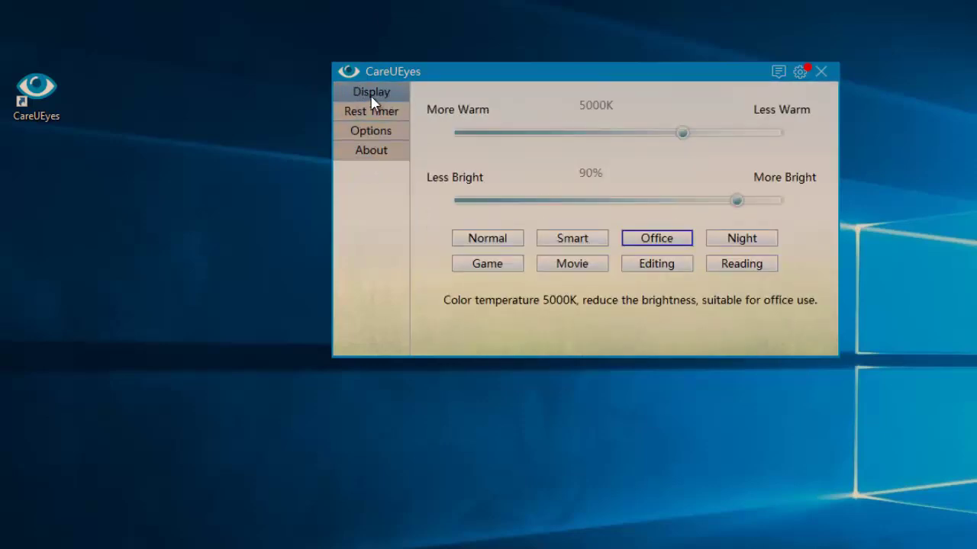
- Try the Normal, Smart, Office, Night, Game and Movie display presets one after another
{"action": "left_click", "coordinate": [485, 240]}
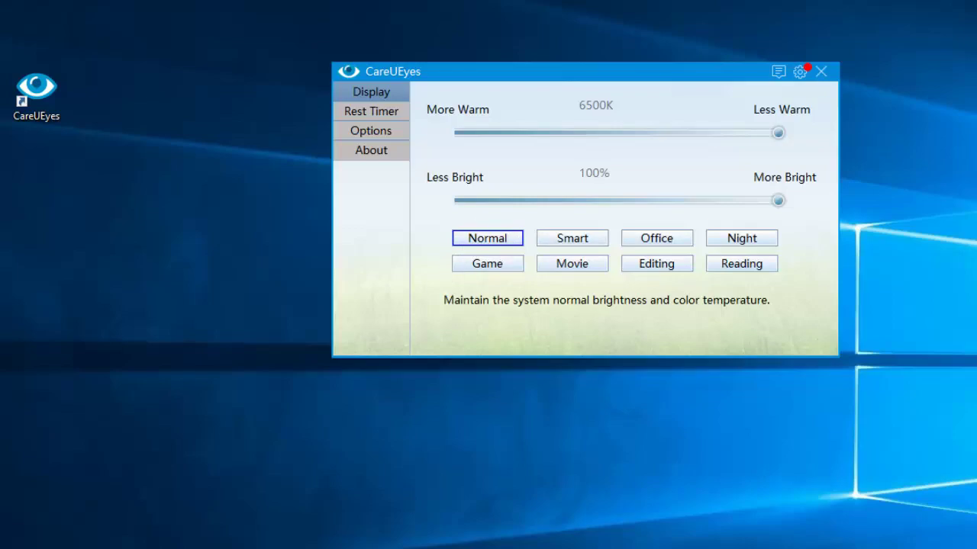
{"action": "left_click", "coordinate": [561, 241]}
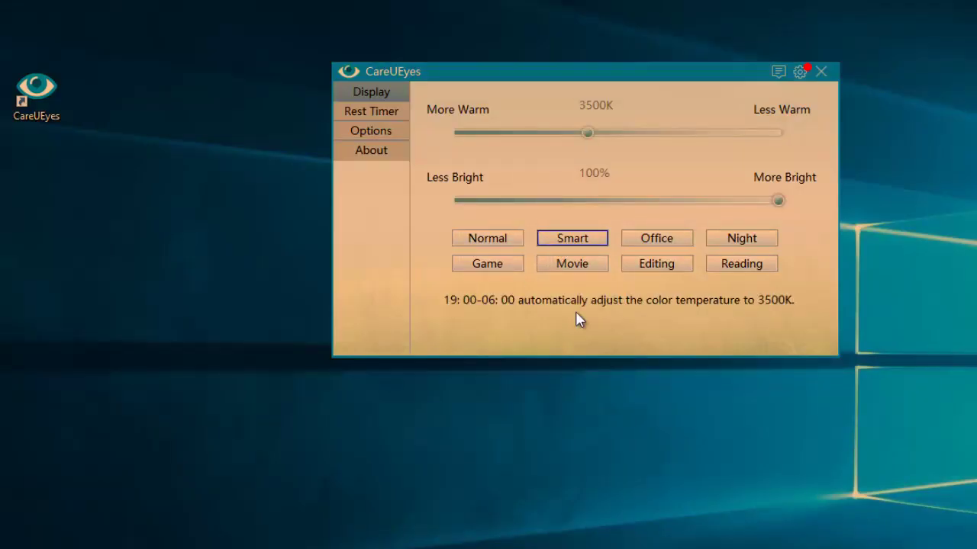
{"action": "left_click", "coordinate": [648, 239]}
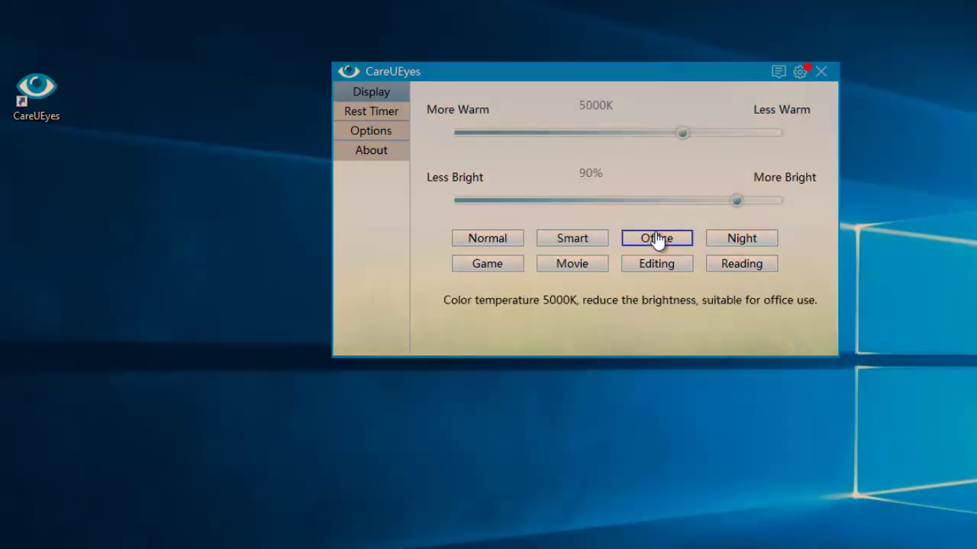
{"action": "left_click", "coordinate": [738, 244]}
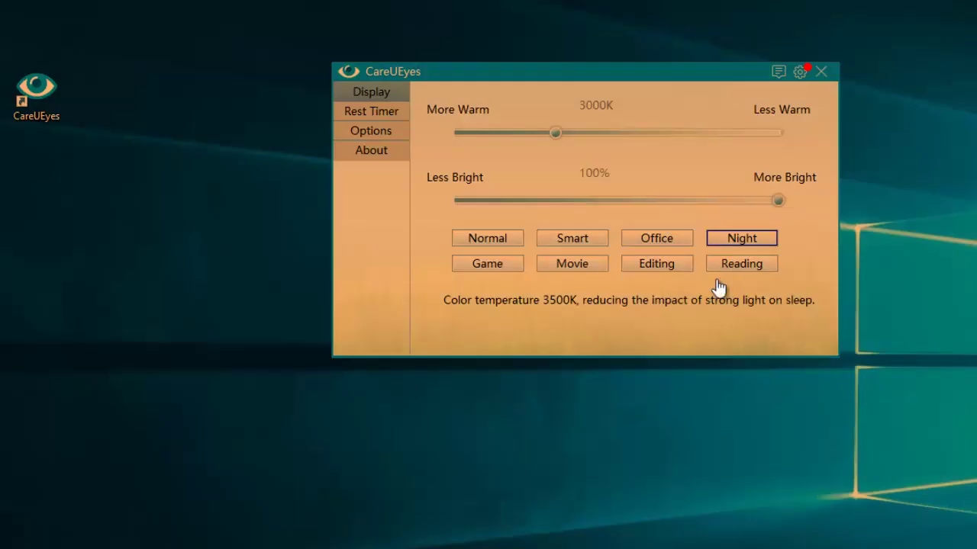
{"action": "left_click", "coordinate": [495, 261]}
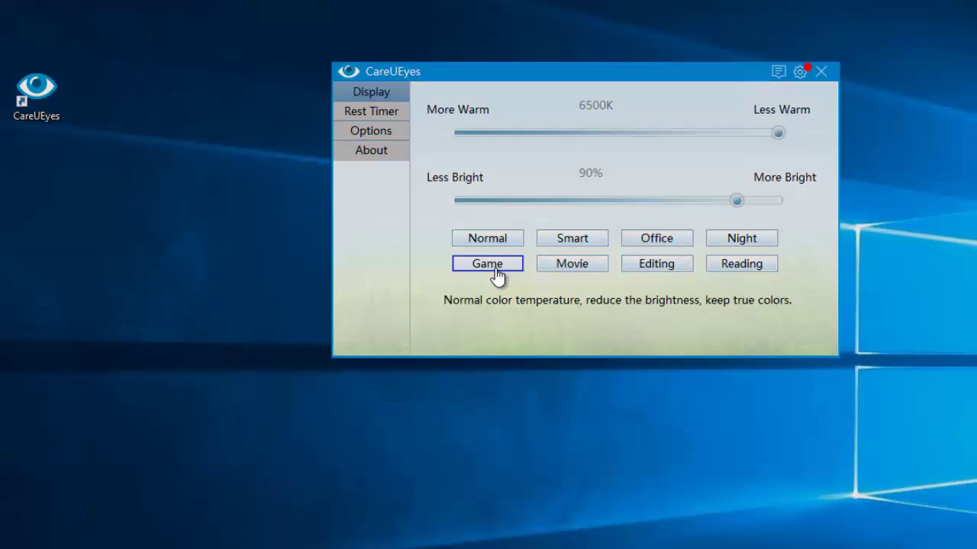
{"action": "left_click", "coordinate": [569, 268]}
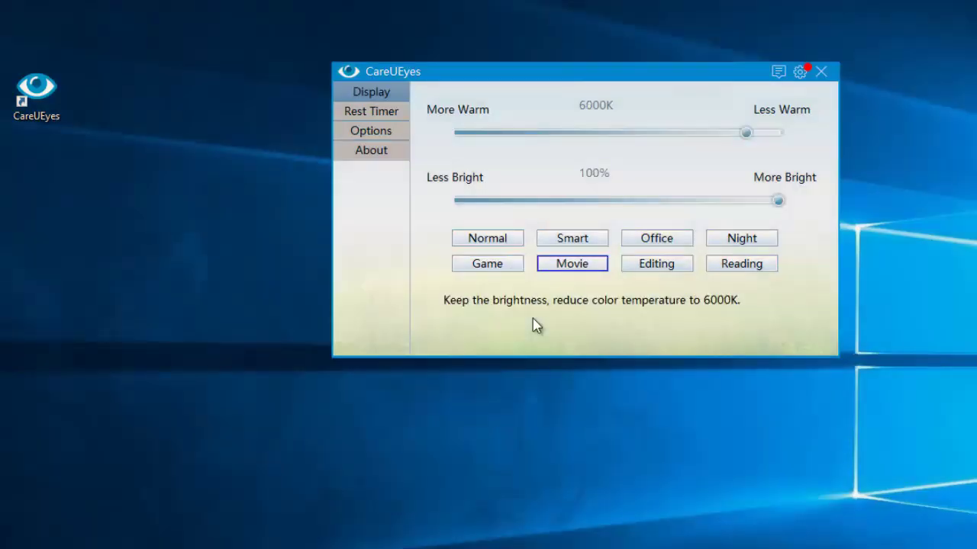
- Compare the Editing preset with the Reading and Movie presets, leaving Editing active
{"action": "left_click", "coordinate": [668, 274]}
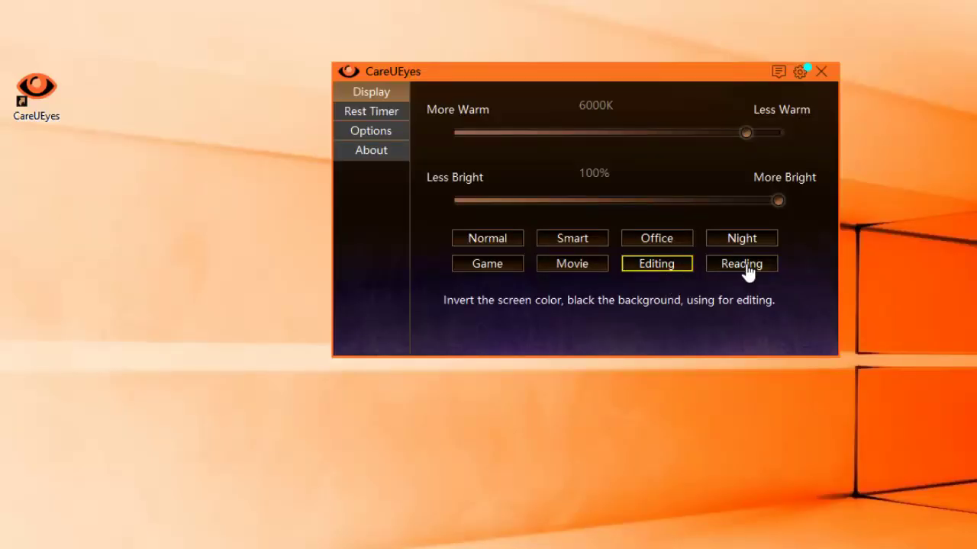
{"action": "left_click", "coordinate": [747, 273]}
{"action": "left_click", "coordinate": [676, 273]}
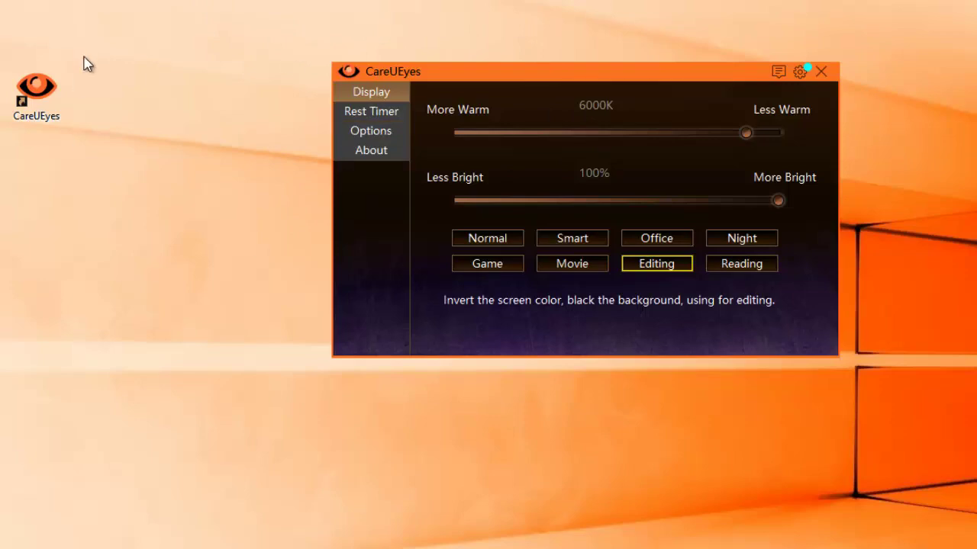
{"action": "left_click", "coordinate": [569, 269]}
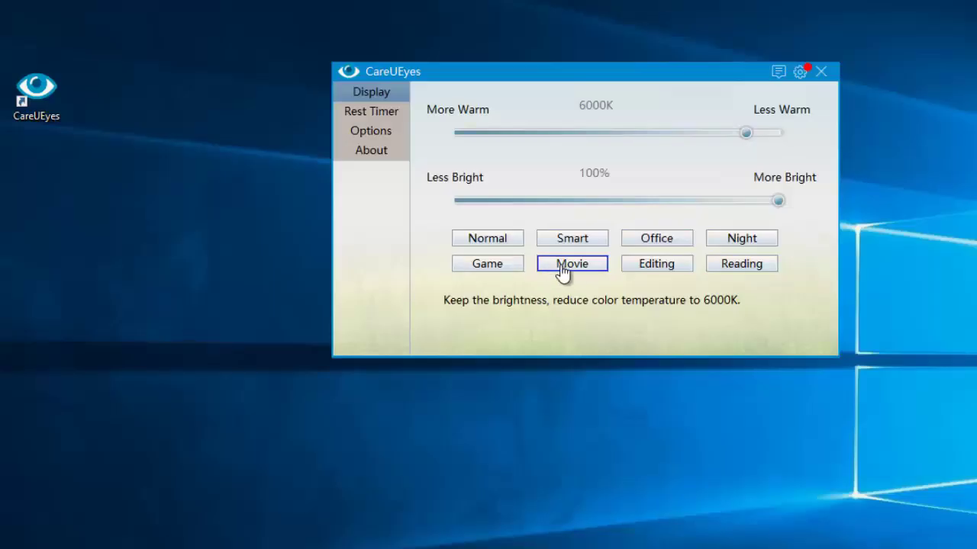
{"action": "left_click", "coordinate": [678, 267]}
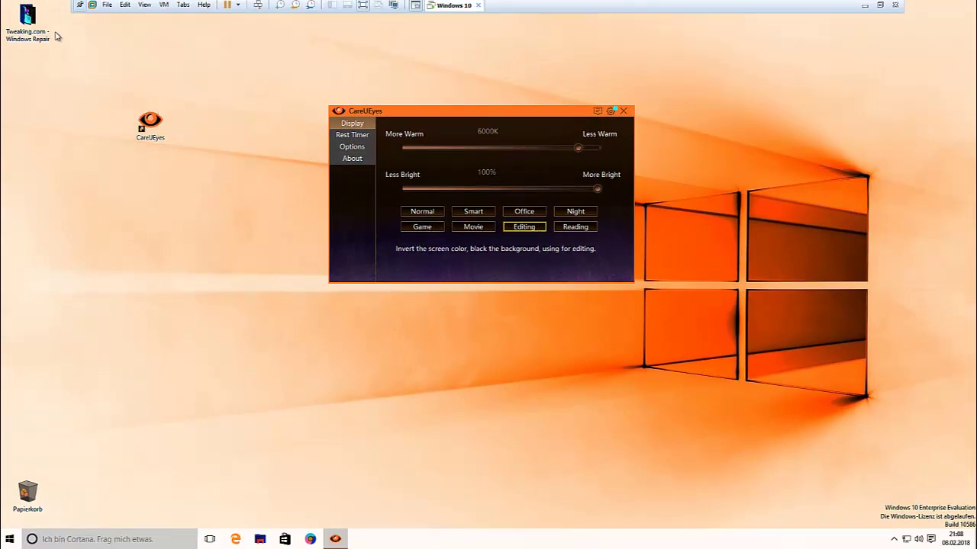
- Examine the changelog text file from the Tweaking.com - Windows Repair folder in inverted colours, and close the file and the folder
{"action": "double_click", "coordinate": [53, 32]}
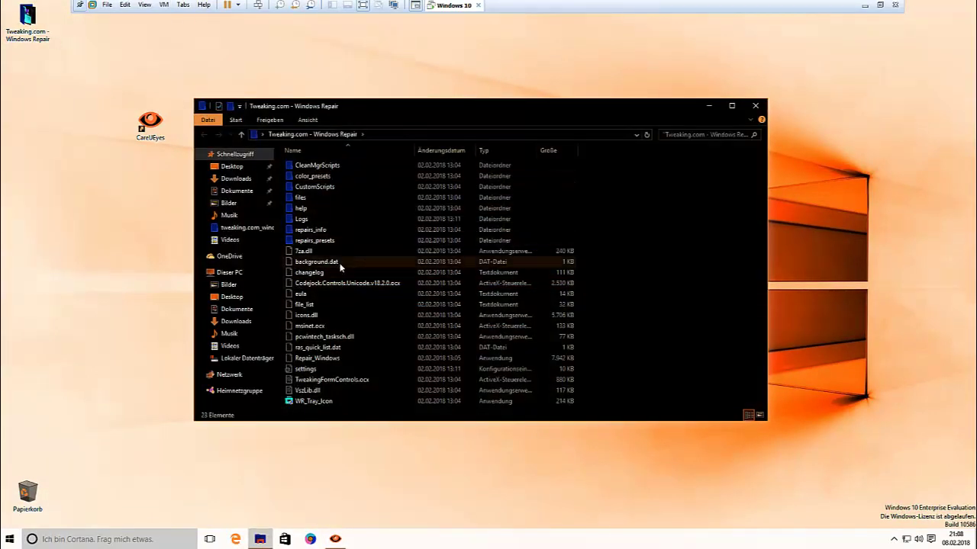
{"action": "double_click", "coordinate": [313, 273]}
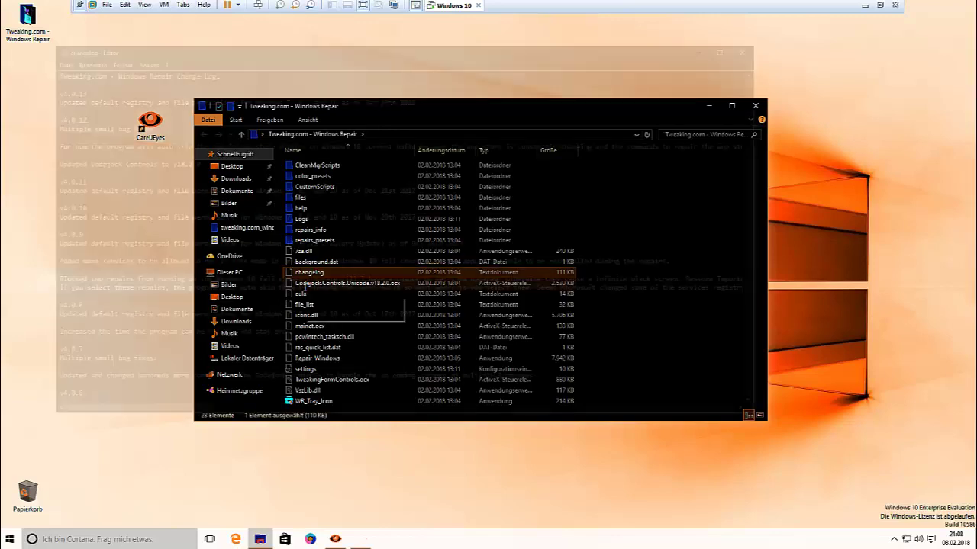
{"action": "left_click_drag", "start_coordinate": [449, 95], "coordinate": [517, 178]}
{"action": "left_click", "coordinate": [506, 100]}
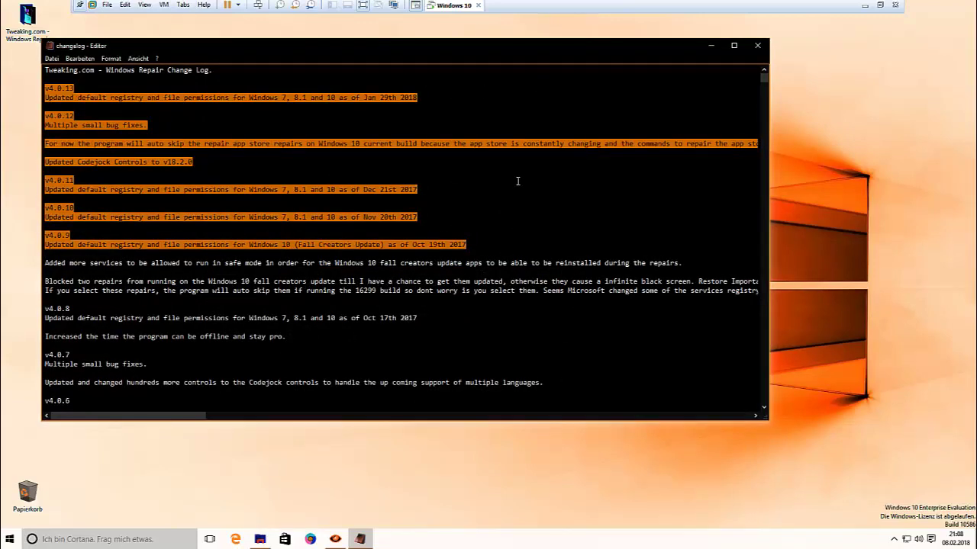
{"action": "left_click", "coordinate": [519, 177]}
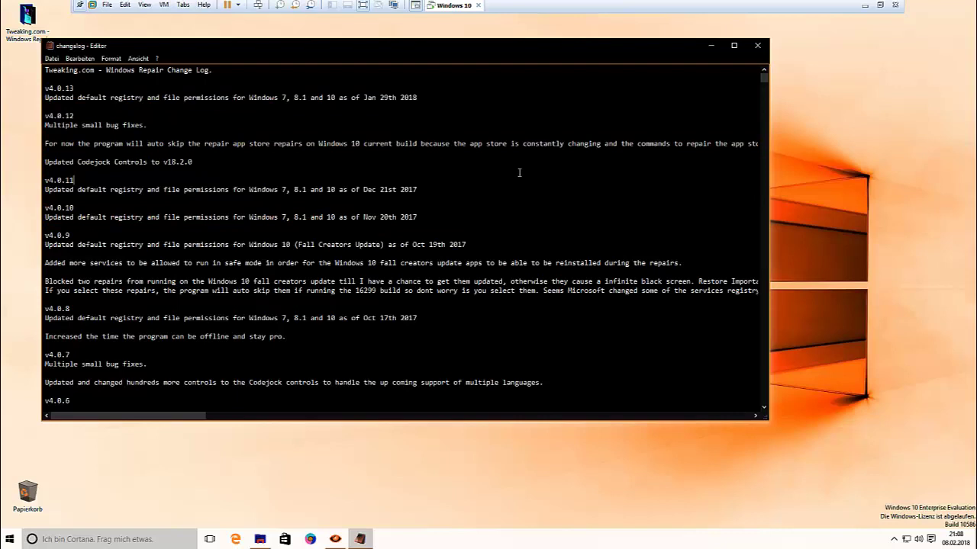
{"action": "double_click", "coordinate": [422, 143]}
{"action": "left_click", "coordinate": [504, 179]}
{"action": "scroll", "coordinate": [305, 206], "scroll_direction": "down", "scroll_amount": 13}
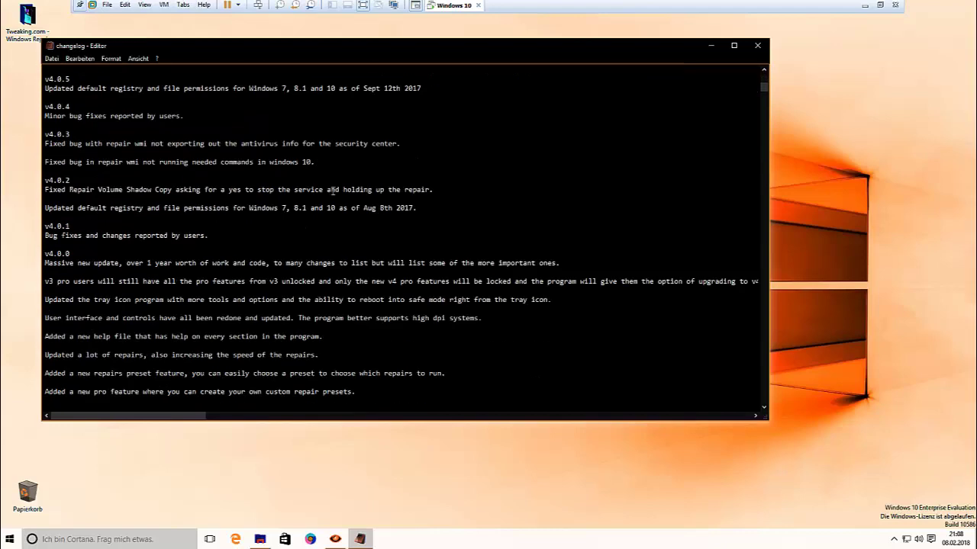
{"action": "scroll", "coordinate": [305, 221], "scroll_direction": "up", "scroll_amount": 14}
{"action": "left_click", "coordinate": [759, 49]}
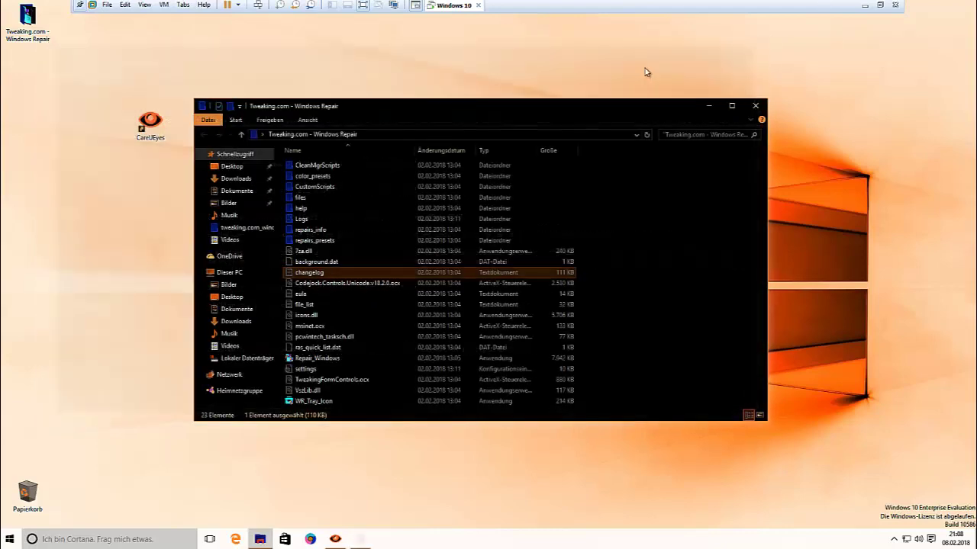
{"action": "left_click", "coordinate": [736, 110]}
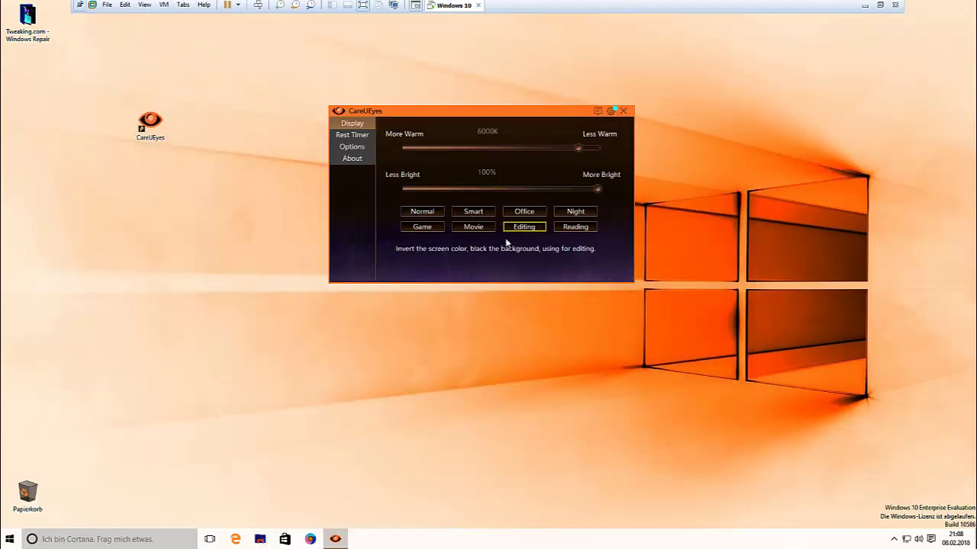
- Try the Reading display preset and switch the display back to the Normal preset
{"action": "left_click", "coordinate": [588, 227]}
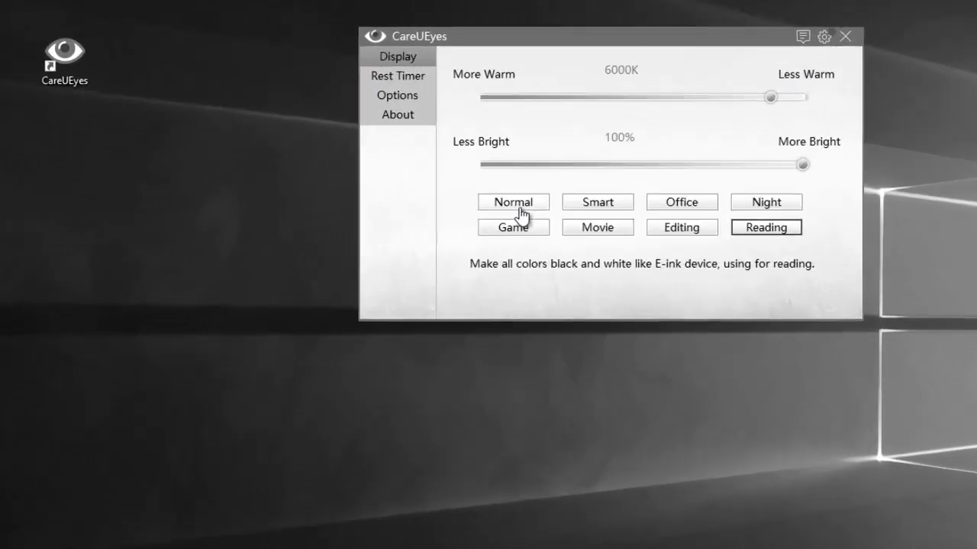
{"action": "left_click", "coordinate": [473, 211]}
{"action": "left_click", "coordinate": [515, 203]}
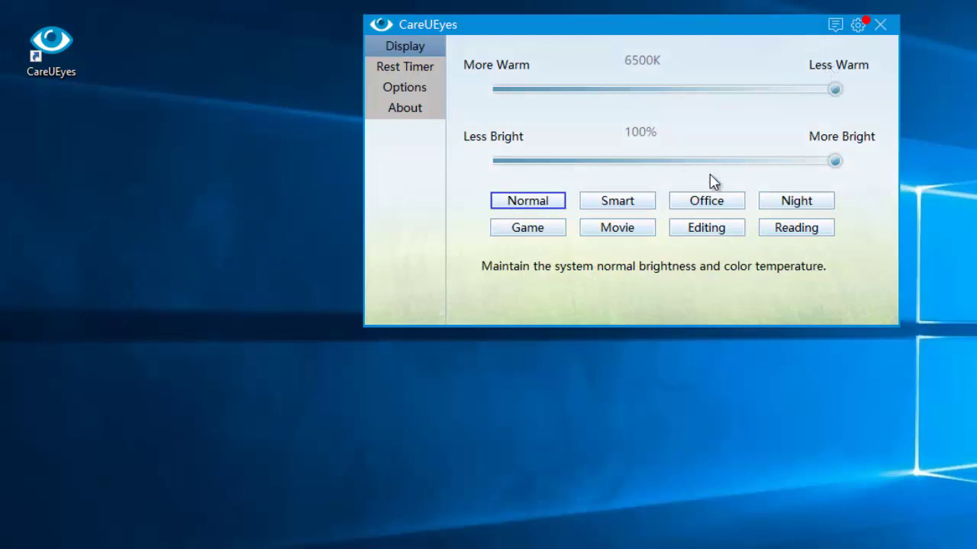
- Adjust the colour temperature and brightness manually, settling on 5550K and 100%
{"action": "left_click_drag", "start_coordinate": [833, 164], "coordinate": [745, 163]}
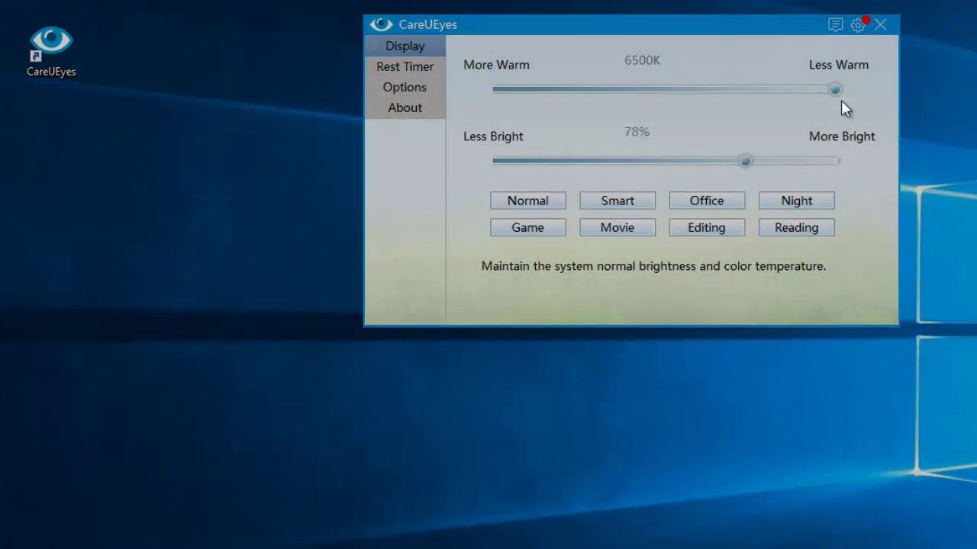
{"action": "left_click_drag", "start_coordinate": [788, 90], "coordinate": [831, 92]}
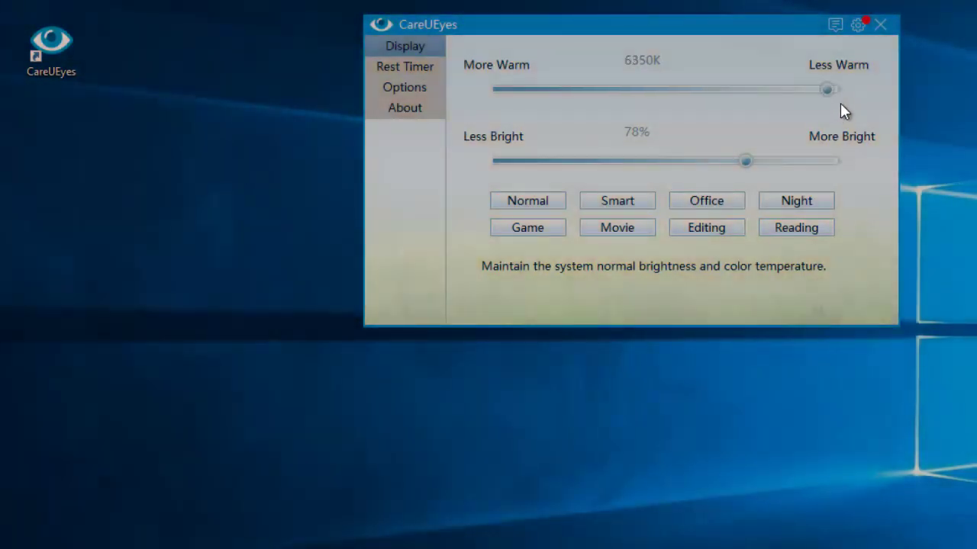
{"action": "left_click_drag", "start_coordinate": [758, 174], "coordinate": [721, 164]}
{"action": "left_click_drag", "start_coordinate": [843, 87], "coordinate": [741, 90]}
{"action": "left_click_drag", "start_coordinate": [722, 161], "coordinate": [783, 161]}
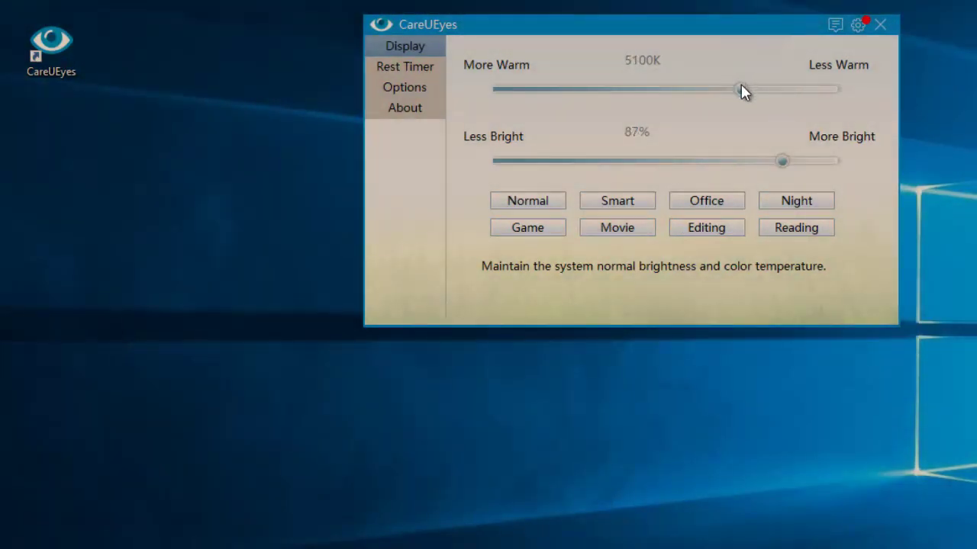
{"action": "left_click_drag", "start_coordinate": [741, 90], "coordinate": [774, 90]}
{"action": "left_click_drag", "start_coordinate": [778, 161], "coordinate": [837, 157]}
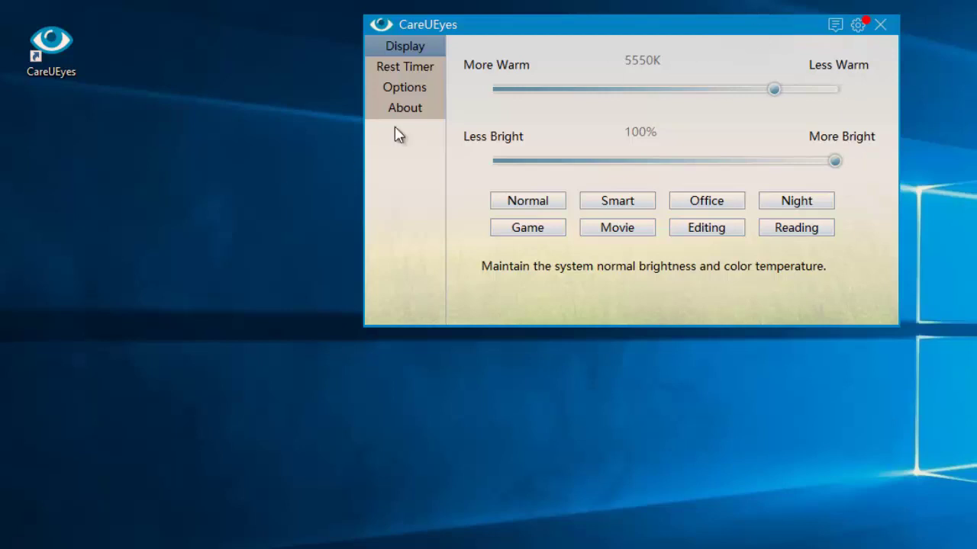
- Set the rest timer to a 6-minute rest every 50 minutes and turn it on
{"action": "left_click", "coordinate": [405, 67]}
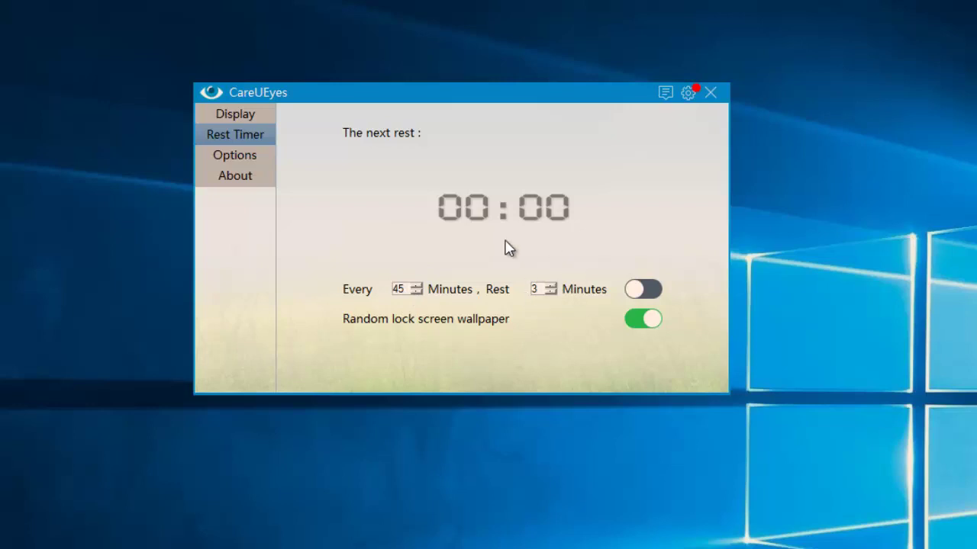
{"action": "left_click_drag", "start_coordinate": [493, 92], "coordinate": [483, 24]}
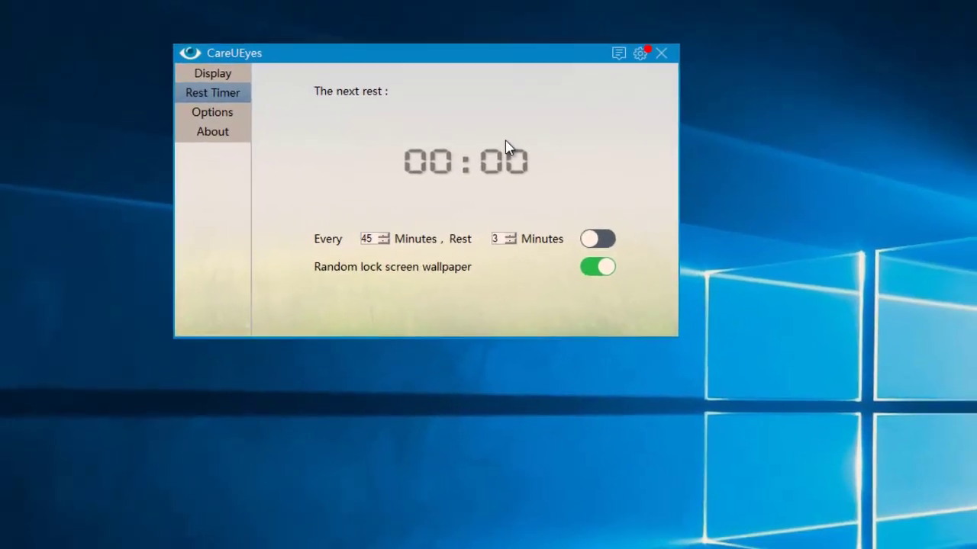
{"action": "left_click", "coordinate": [379, 246]}
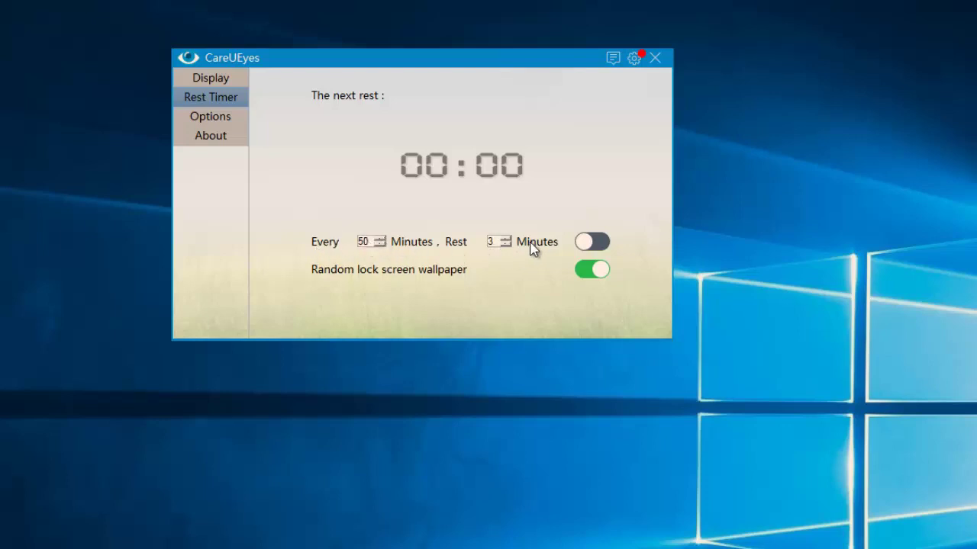
{"action": "left_click", "coordinate": [505, 239]}
{"action": "left_click", "coordinate": [505, 239]}
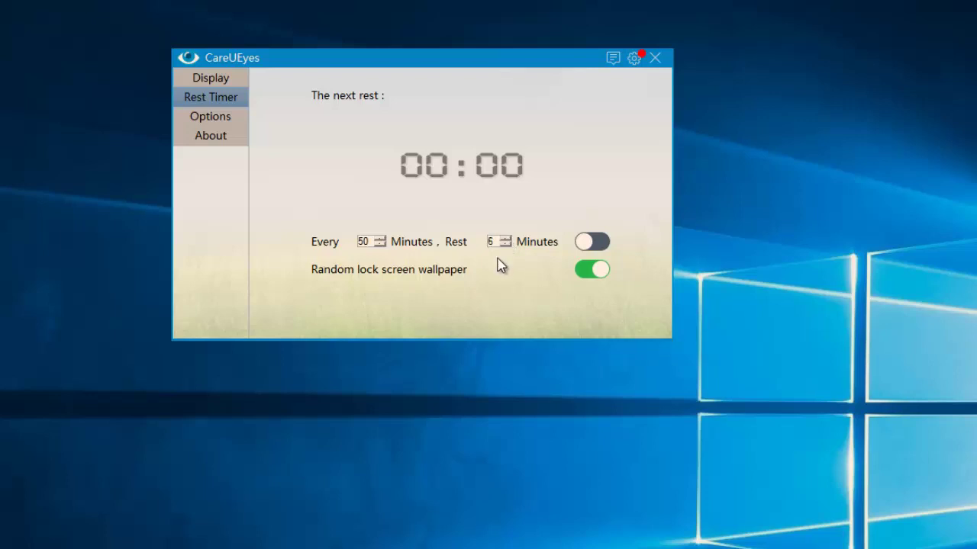
{"action": "left_click", "coordinate": [596, 244]}
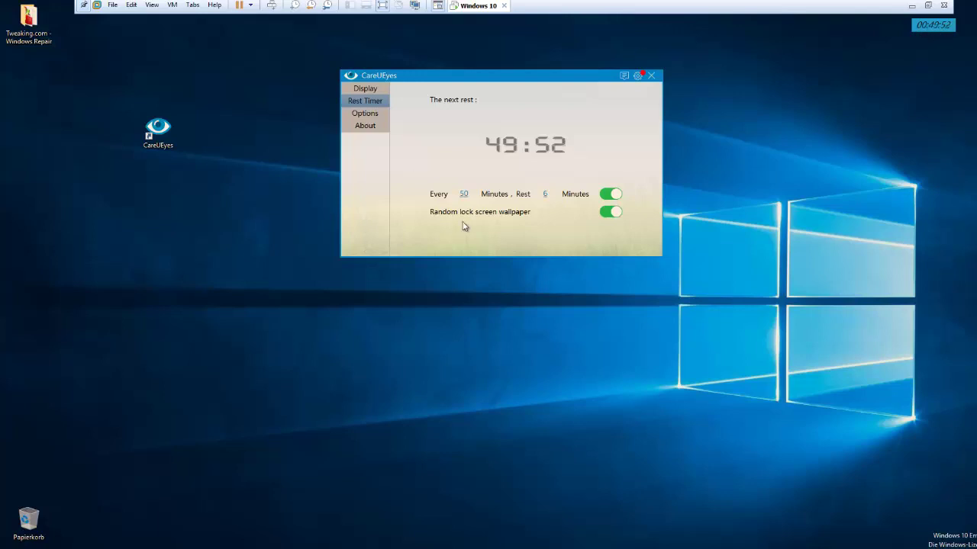
- Stop the rest timer, set it to a 1-minute rest every 1 minute, and turn it back on
{"action": "left_click", "coordinate": [610, 195]}
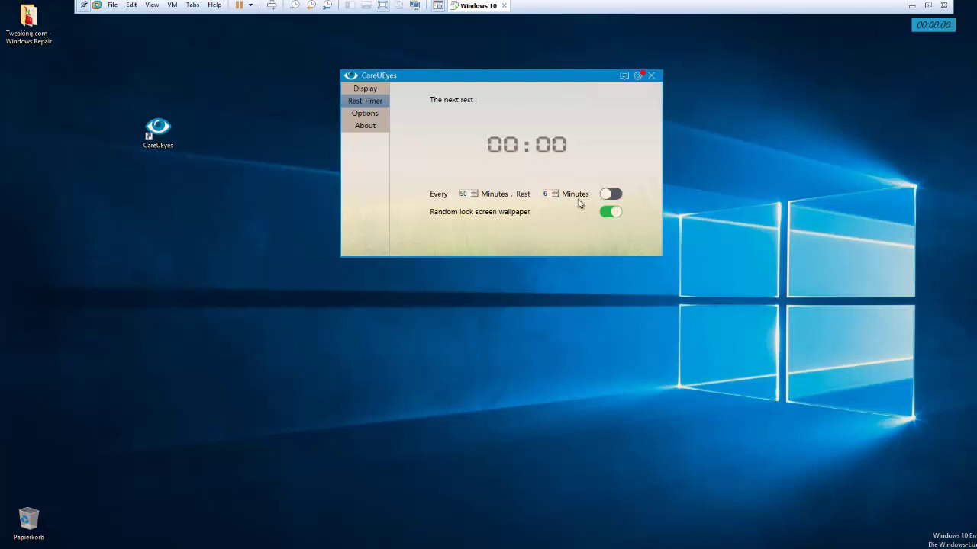
{"action": "double_click", "coordinate": [465, 196]}
{"action": "left_click", "coordinate": [555, 196]}
{"action": "left_click", "coordinate": [554, 194]}
{"action": "left_click", "coordinate": [612, 194]}
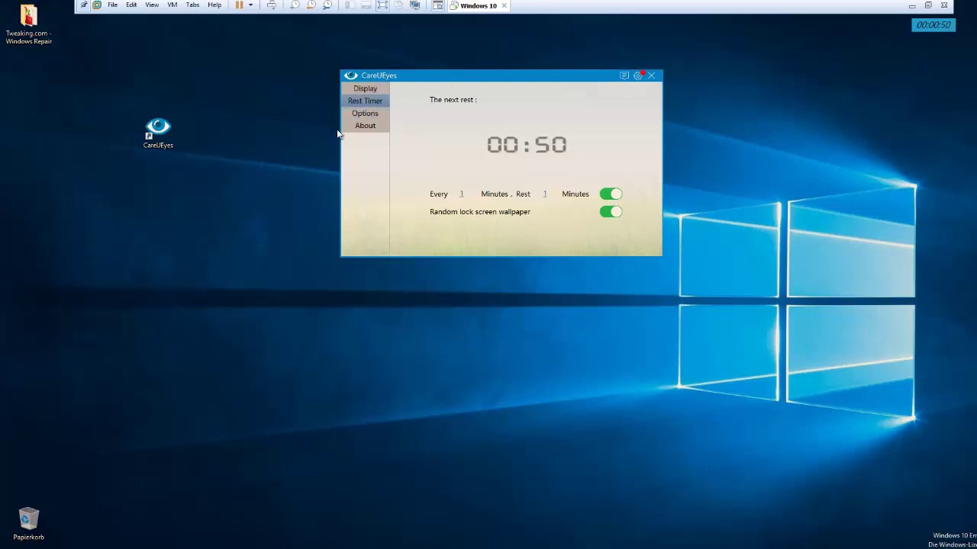
- Review the General, Hotkeys and Monitor options, switching Monitor 1 off and back on
{"action": "left_click", "coordinate": [365, 114]}
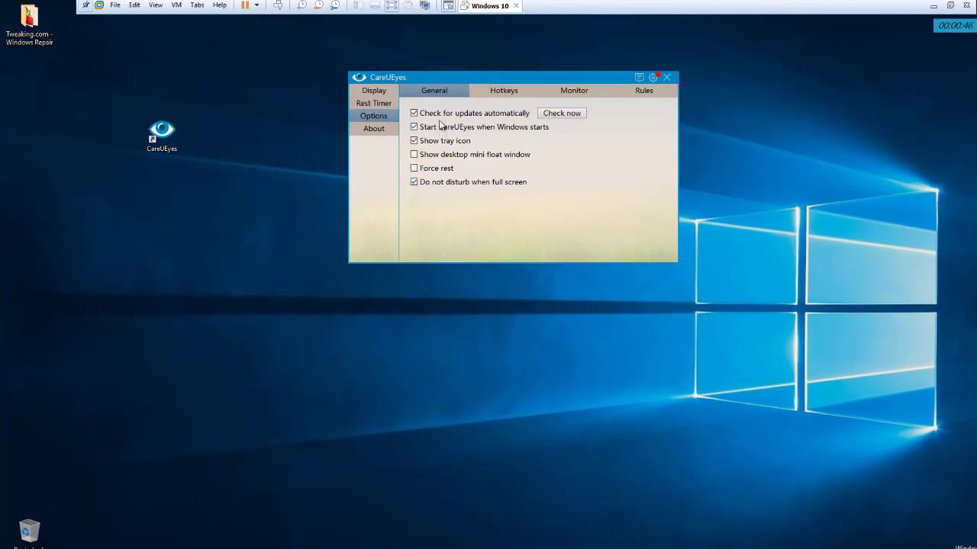
{"action": "left_click", "coordinate": [513, 94]}
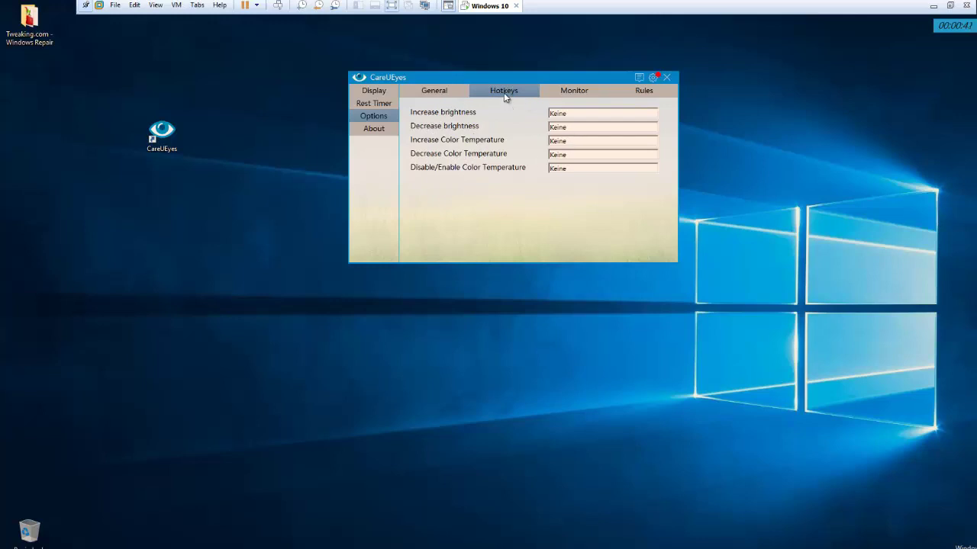
{"action": "left_click", "coordinate": [564, 95]}
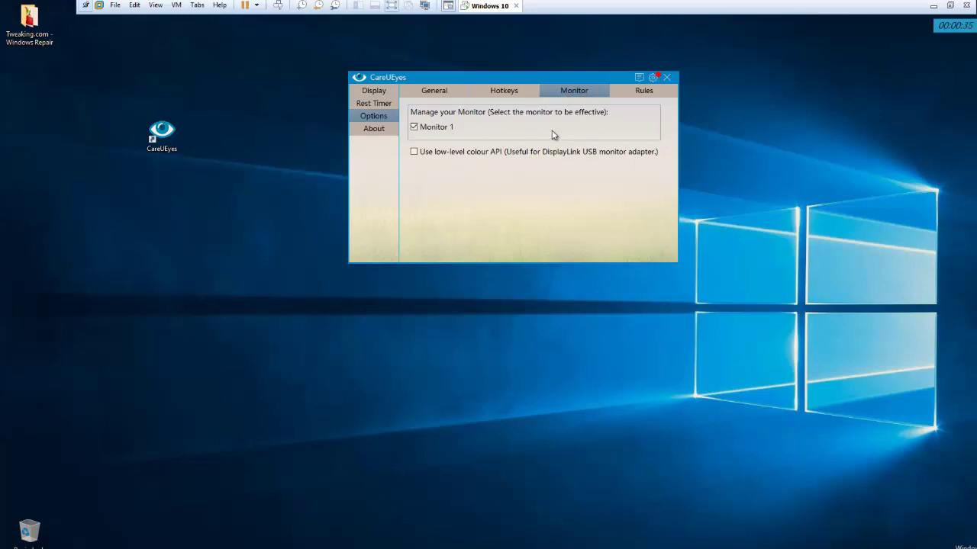
{"action": "left_click", "coordinate": [424, 131]}
{"action": "left_click", "coordinate": [423, 131]}
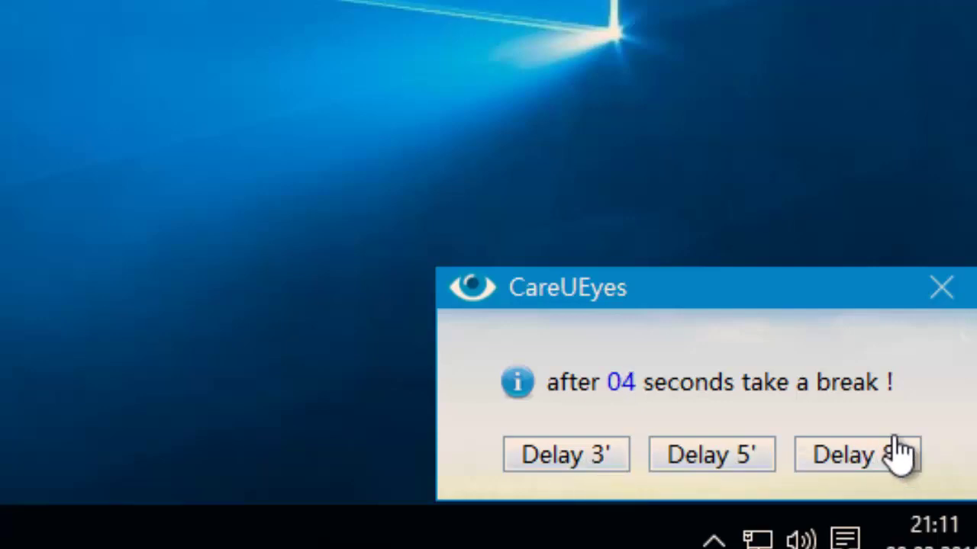
- Dismiss the upcoming-break reminder without delaying the break, and end the rest screen early to continue work
{"action": "left_click", "coordinate": [941, 286]}
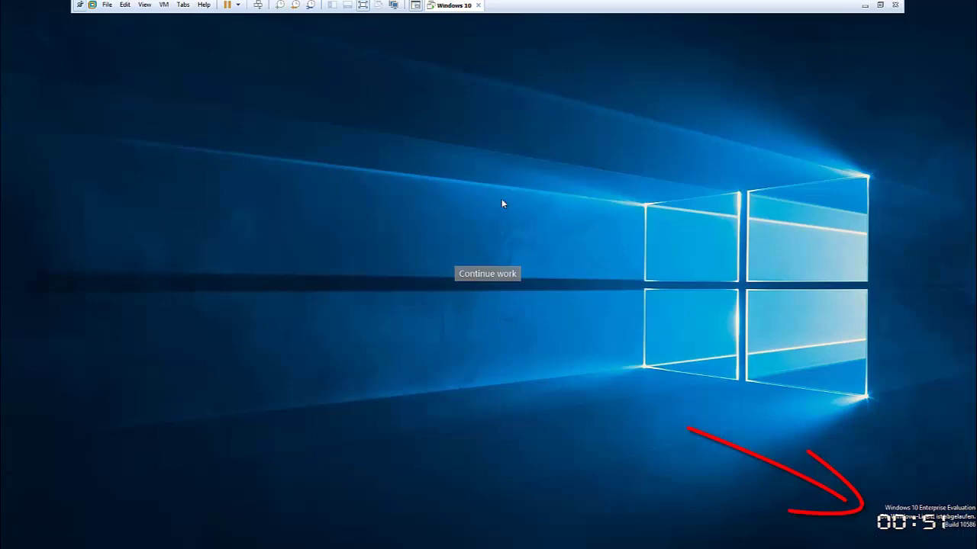
{"action": "left_click", "coordinate": [482, 278]}
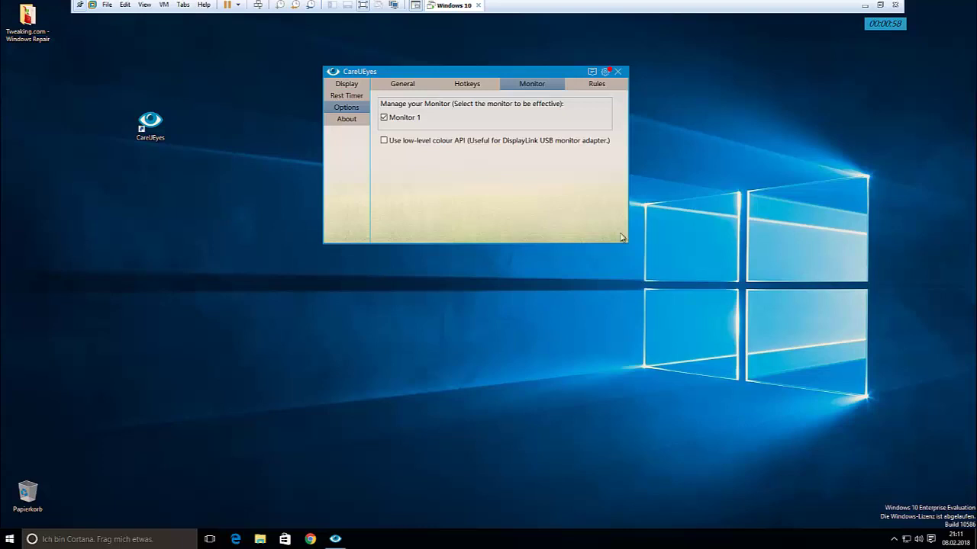
- Look through the About information, the Monitor and General options, the Rest Timer and the Display settings
{"action": "left_click", "coordinate": [347, 120]}
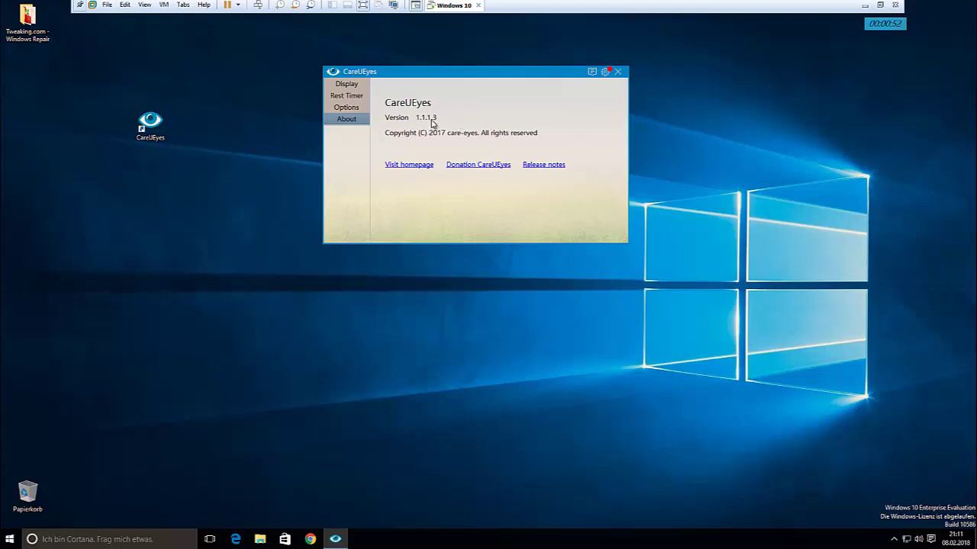
{"action": "left_click", "coordinate": [605, 71]}
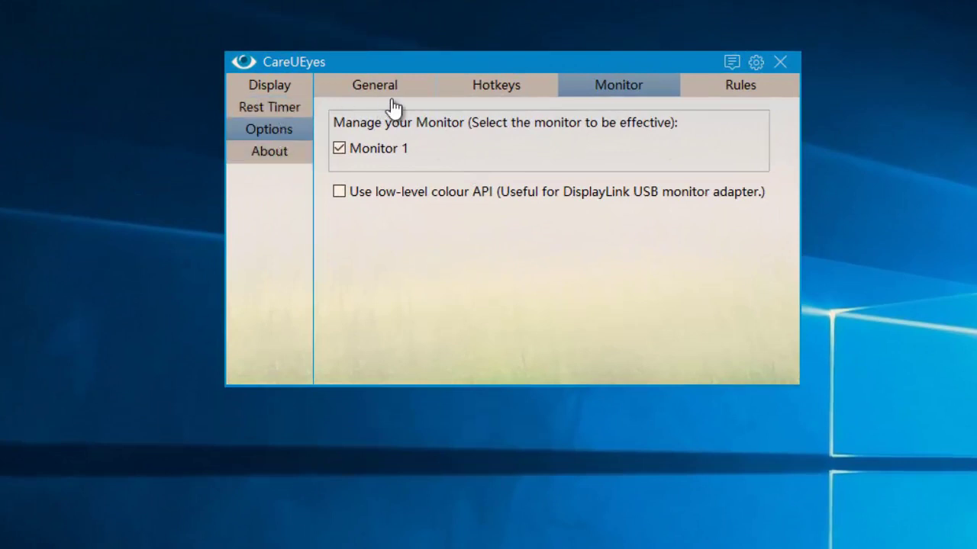
{"action": "left_click", "coordinate": [359, 88]}
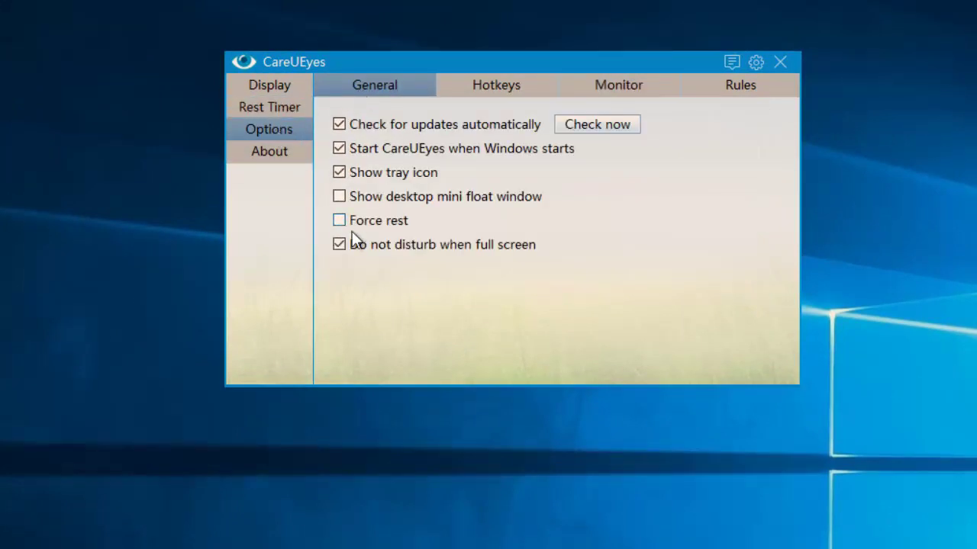
{"action": "left_click", "coordinate": [253, 110]}
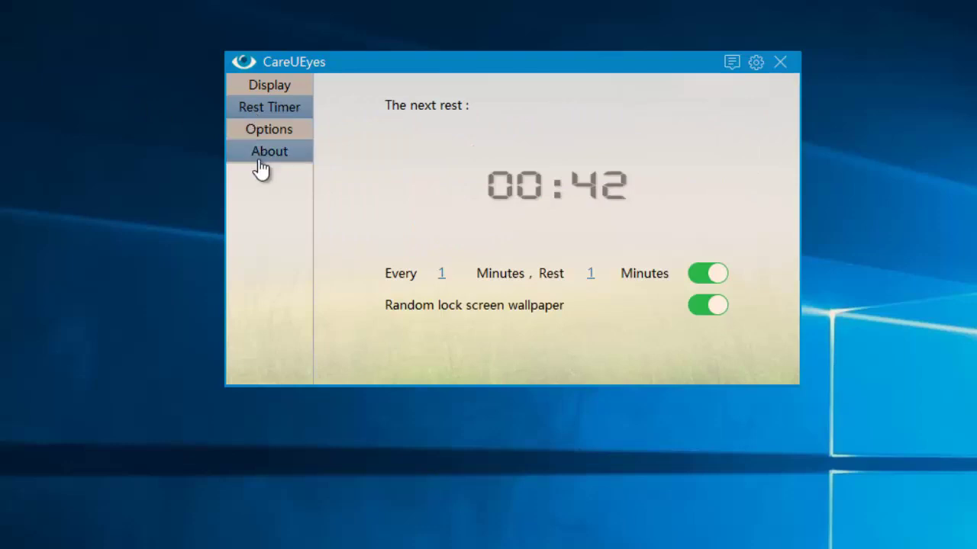
{"action": "left_click", "coordinate": [260, 158]}
{"action": "left_click", "coordinate": [262, 131]}
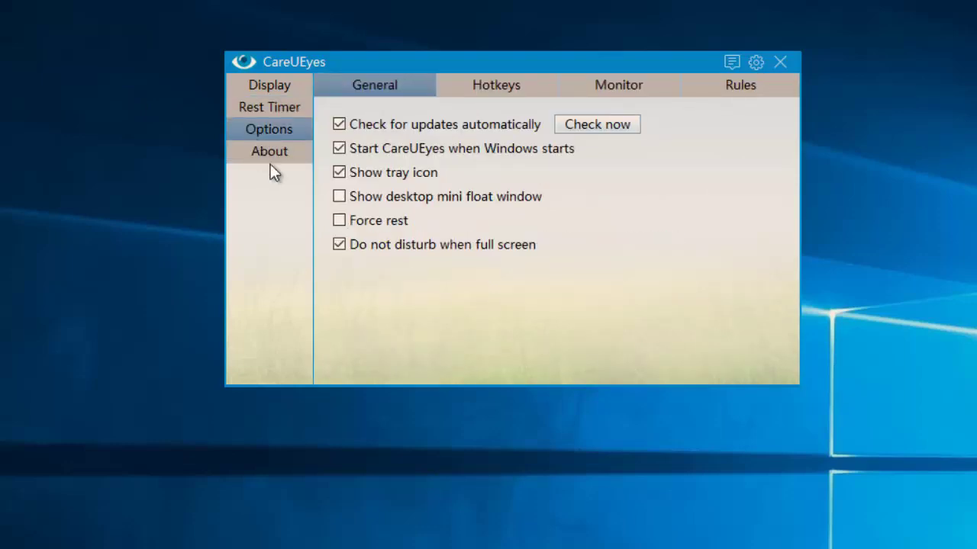
{"action": "left_click", "coordinate": [258, 107]}
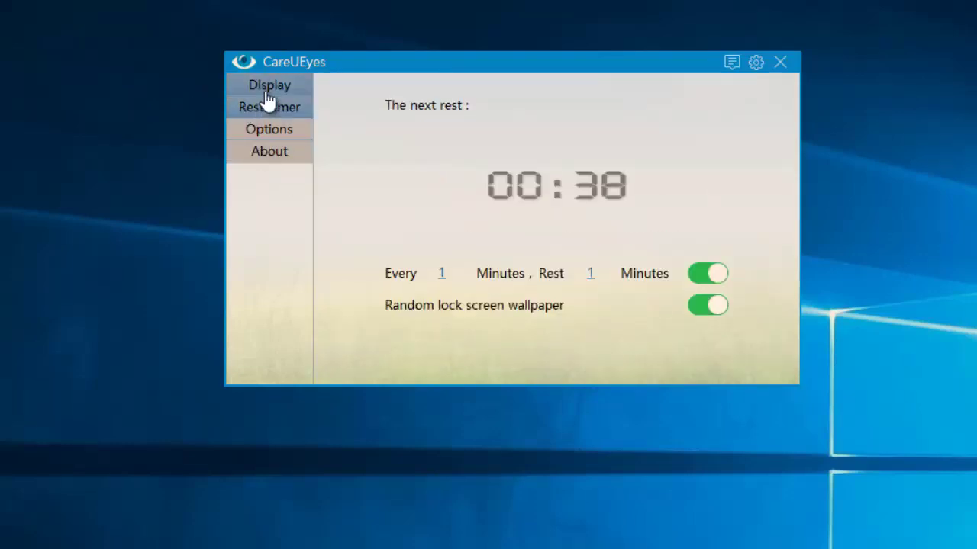
{"action": "left_click", "coordinate": [269, 98]}
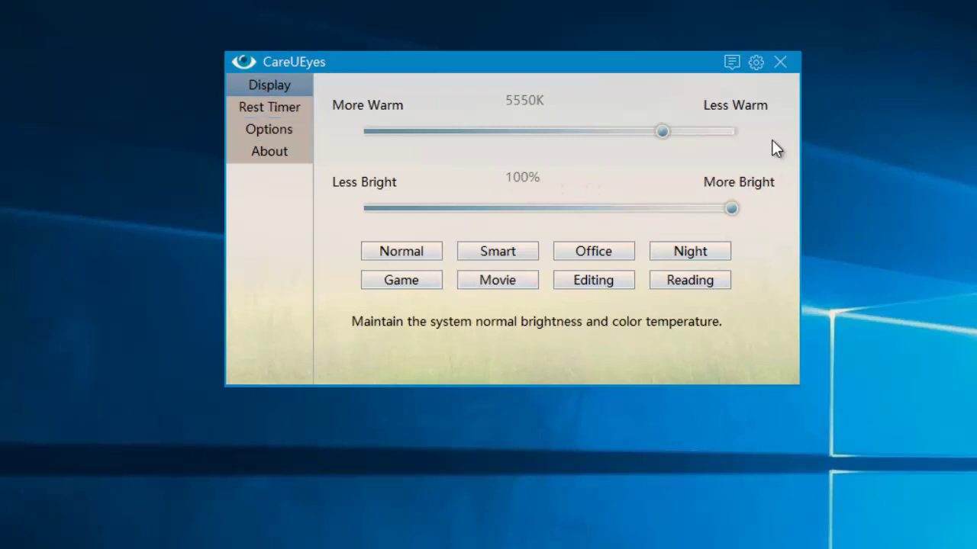
- View the feedback form and close it without submitting, and look at the About information and General options again
{"action": "left_click", "coordinate": [731, 64]}
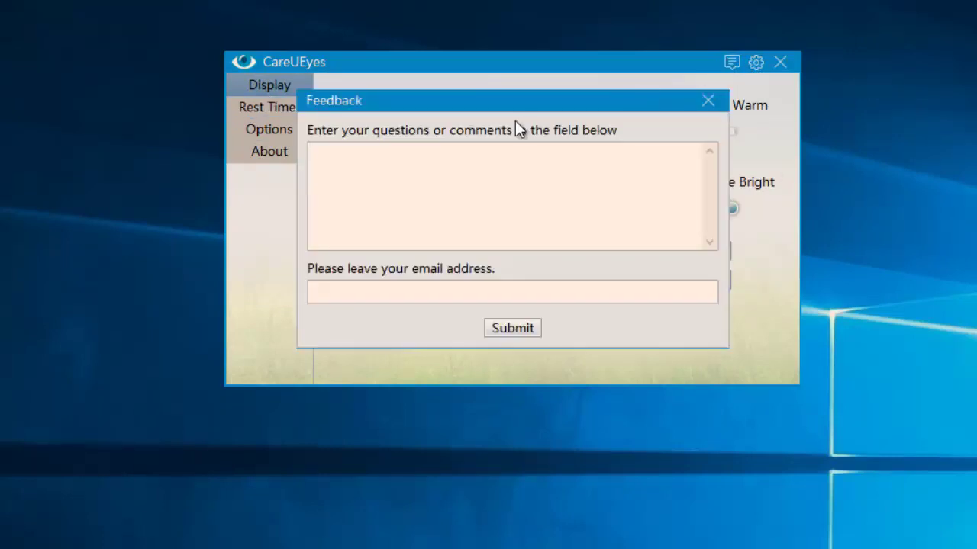
{"action": "left_click", "coordinate": [708, 100]}
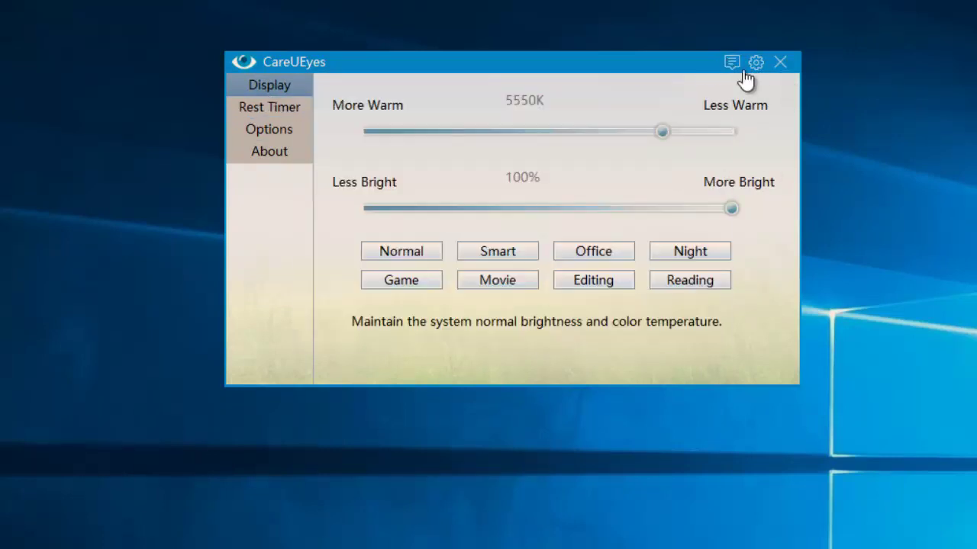
{"action": "left_click", "coordinate": [276, 153]}
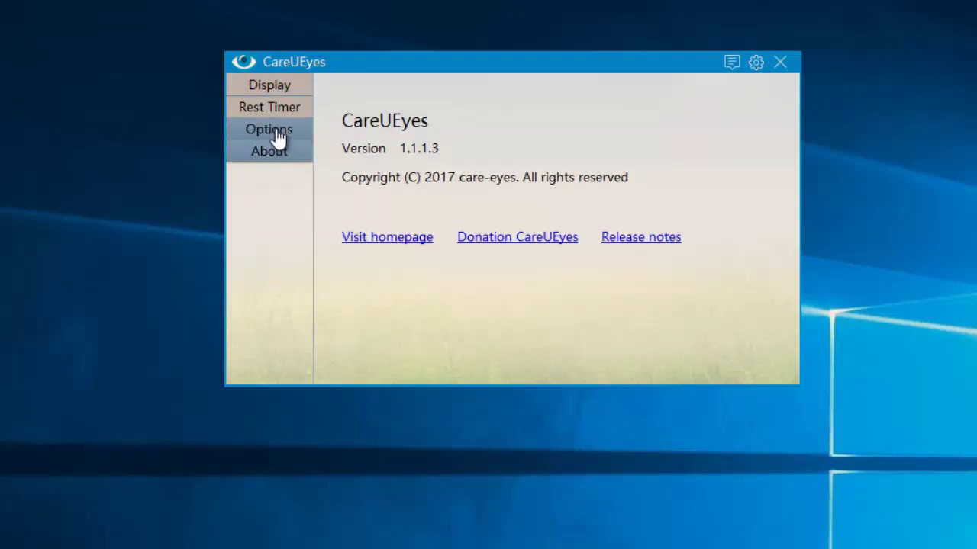
{"action": "left_click", "coordinate": [276, 130]}
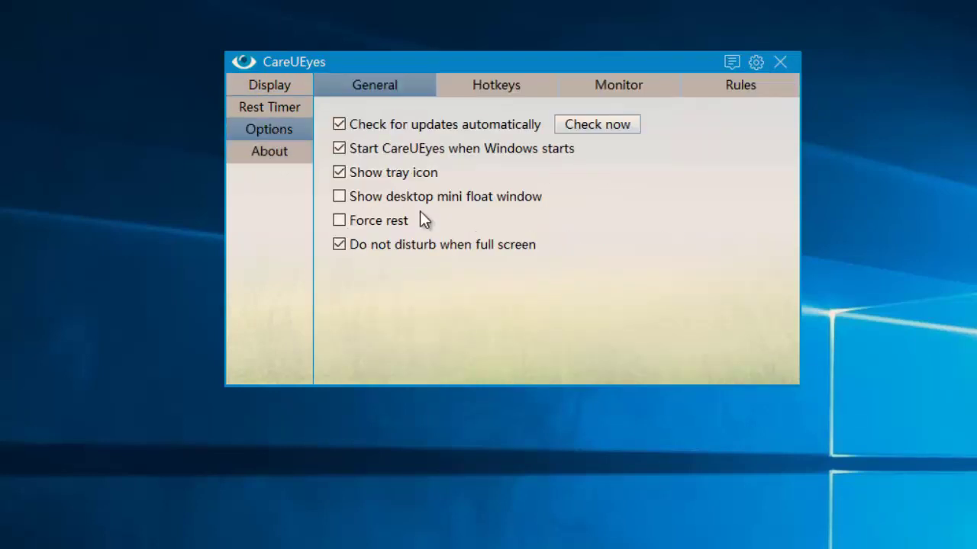
- Disable the random lock screen wallpaper and restart the rest timer with a 1-minute rest every 5 minutes
{"action": "left_click", "coordinate": [266, 115]}
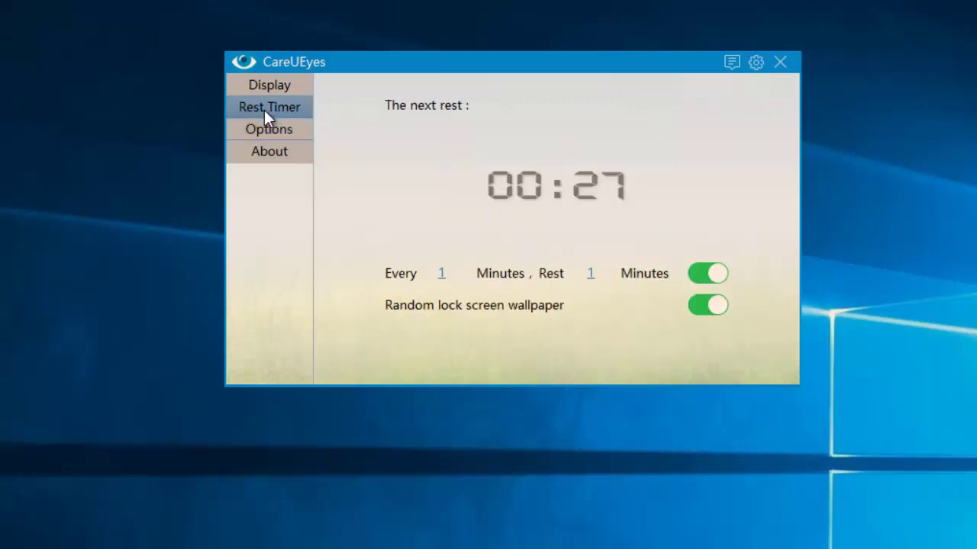
{"action": "left_click", "coordinate": [721, 309]}
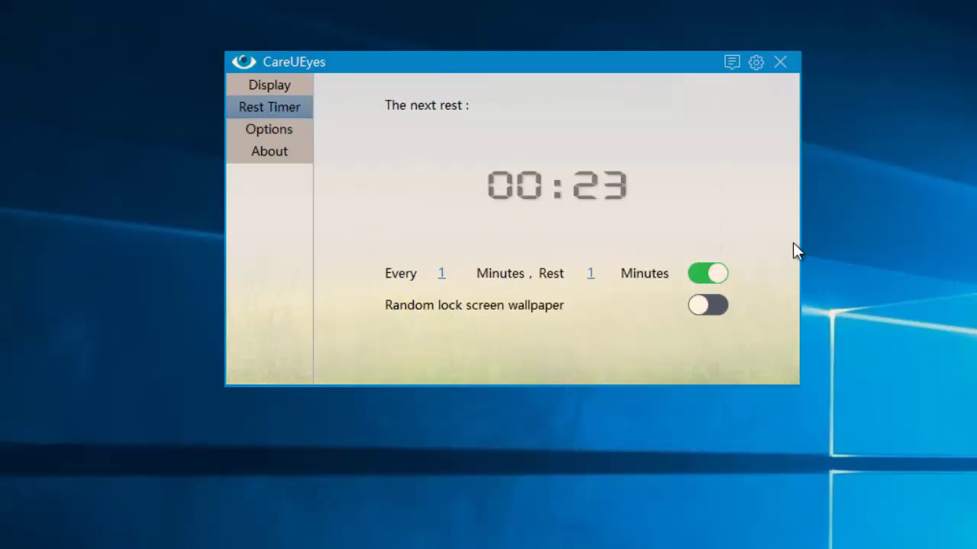
{"action": "left_click", "coordinate": [694, 275]}
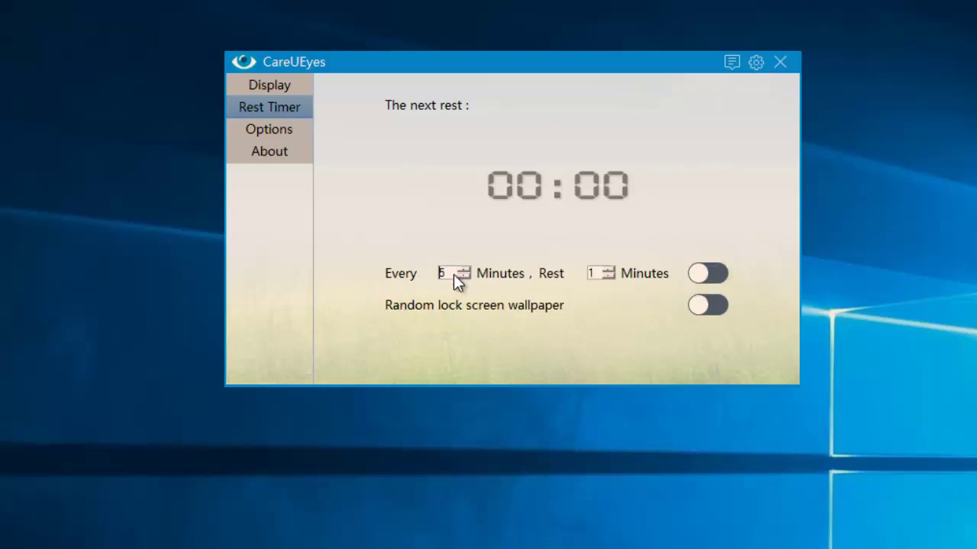
{"action": "left_click", "coordinate": [594, 273]}
{"action": "left_click", "coordinate": [708, 273]}
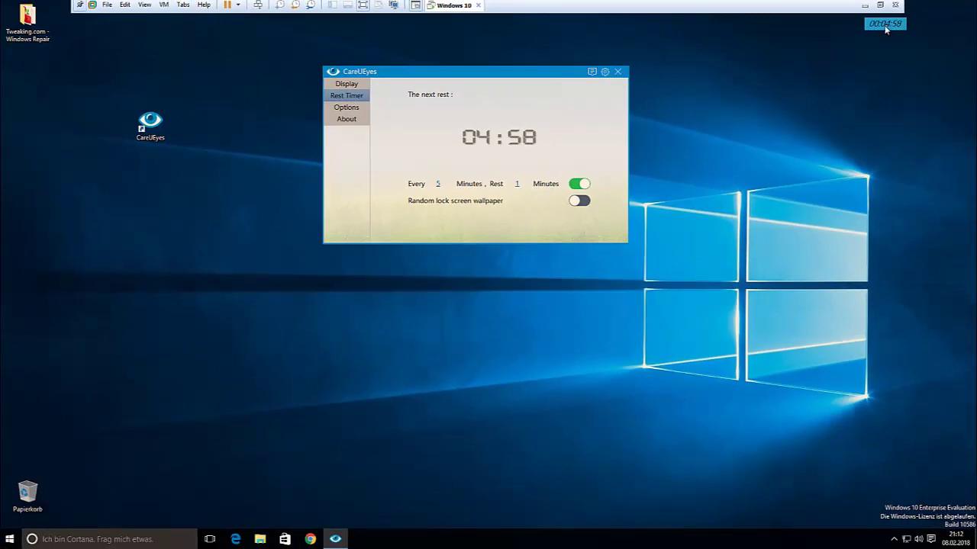
- Recheck the General options, Rest Timer and Display settings, and minimise the Windows 10 virtual machine window
{"action": "left_click", "coordinate": [347, 107]}
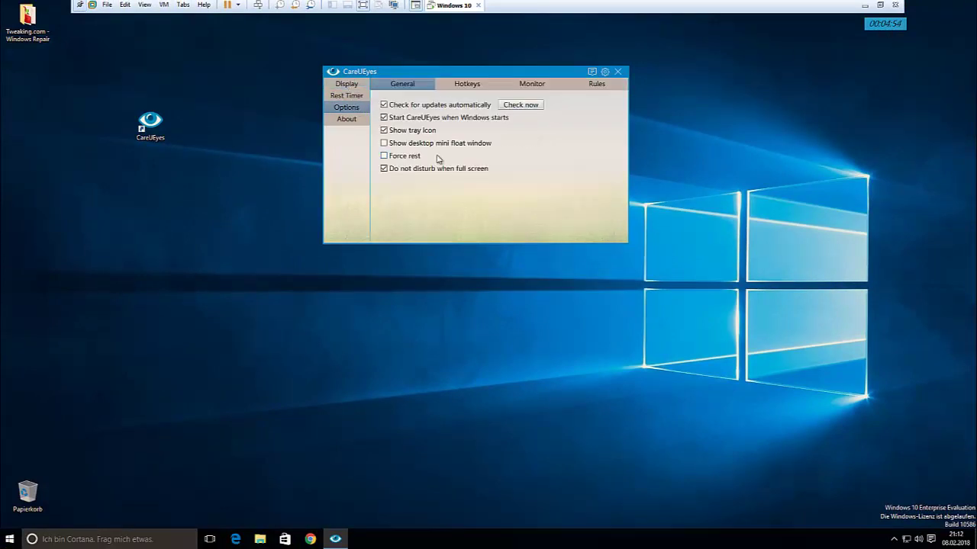
{"action": "left_click", "coordinate": [347, 96]}
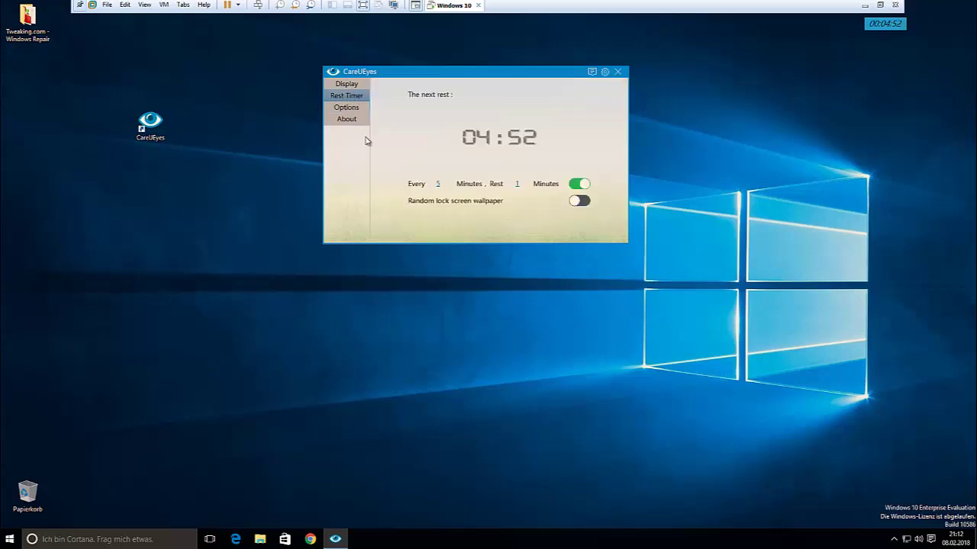
{"action": "left_click", "coordinate": [345, 84]}
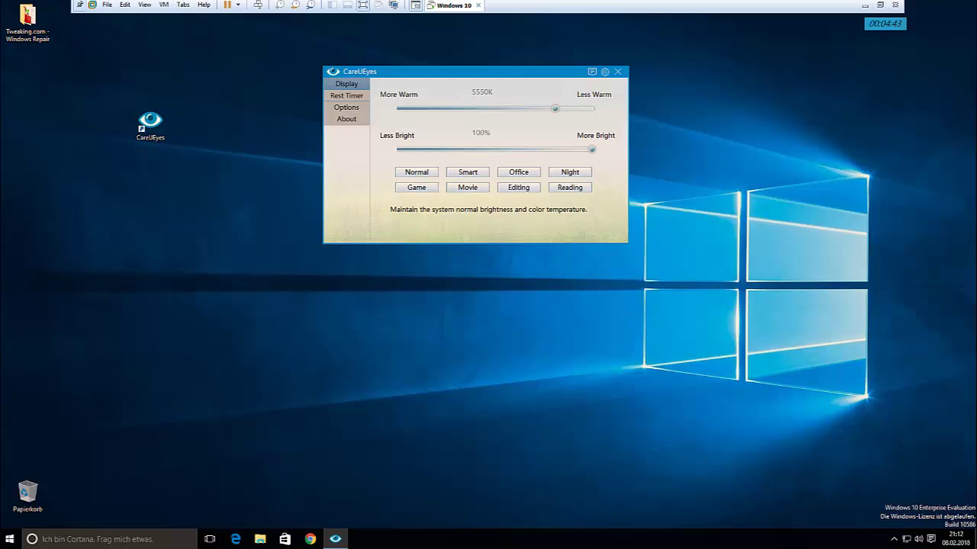
{"action": "left_click", "coordinate": [863, 7]}
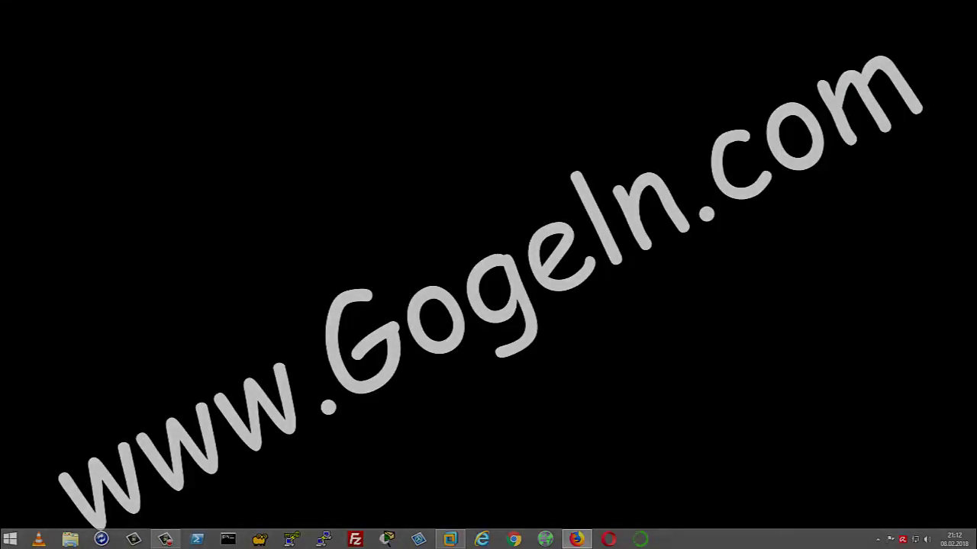